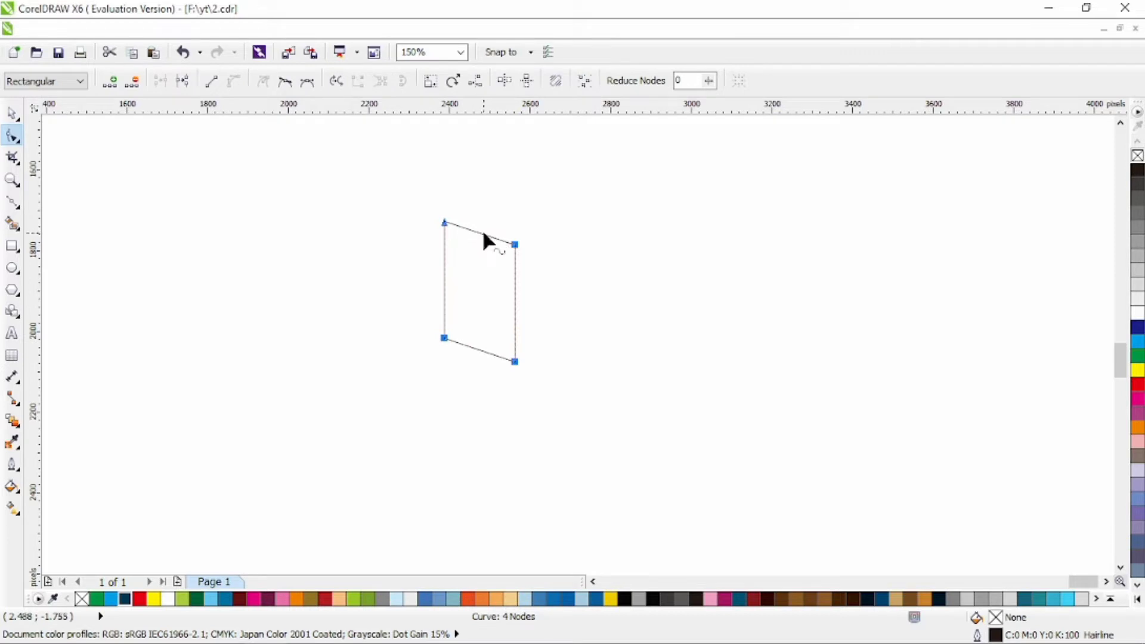
- Bend the top and bottom edges of the four-node page outline into matching upward arcs
left_click_drag(483, 234, 482, 216)
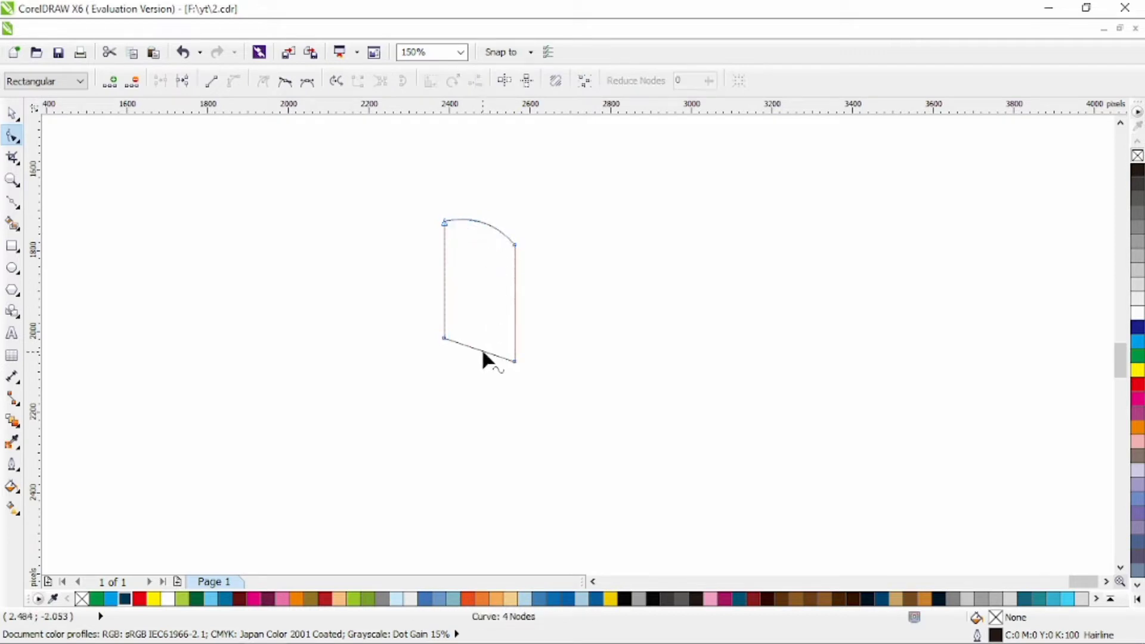
left_click_drag(483, 351, 486, 355)
left_click(12, 113)
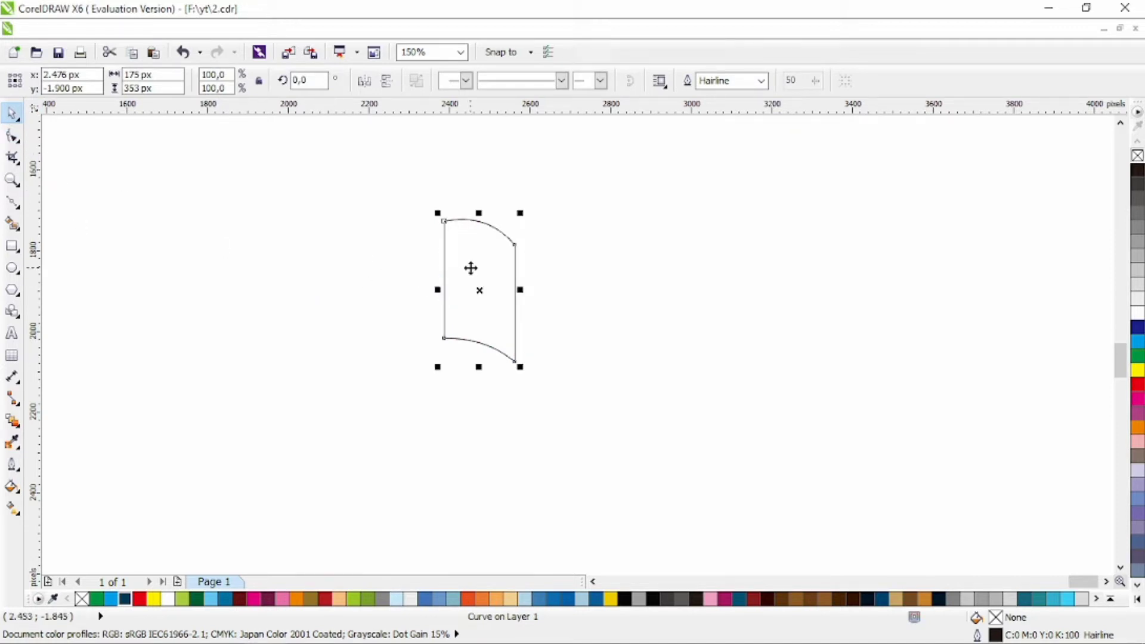
- Duplicate the curved page slightly lower and widen the copy to about 240 px by moving its vertical edge nodes outward
left_click_drag(471, 266, 473, 290)
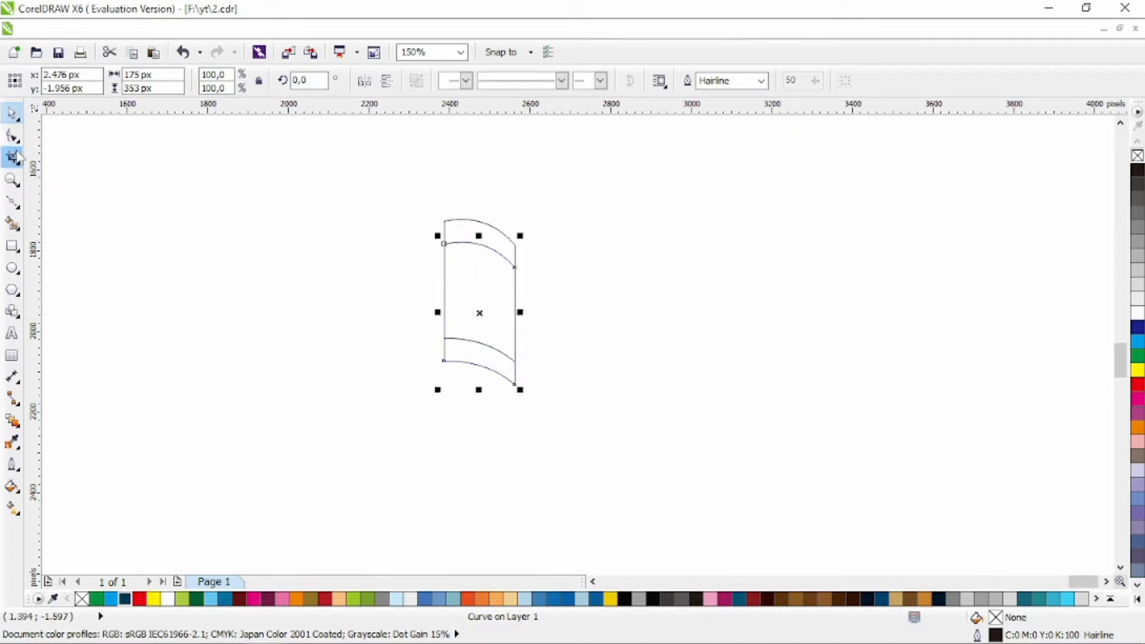
key("F10")
left_click_drag(417, 208, 418, 361)
key("space")
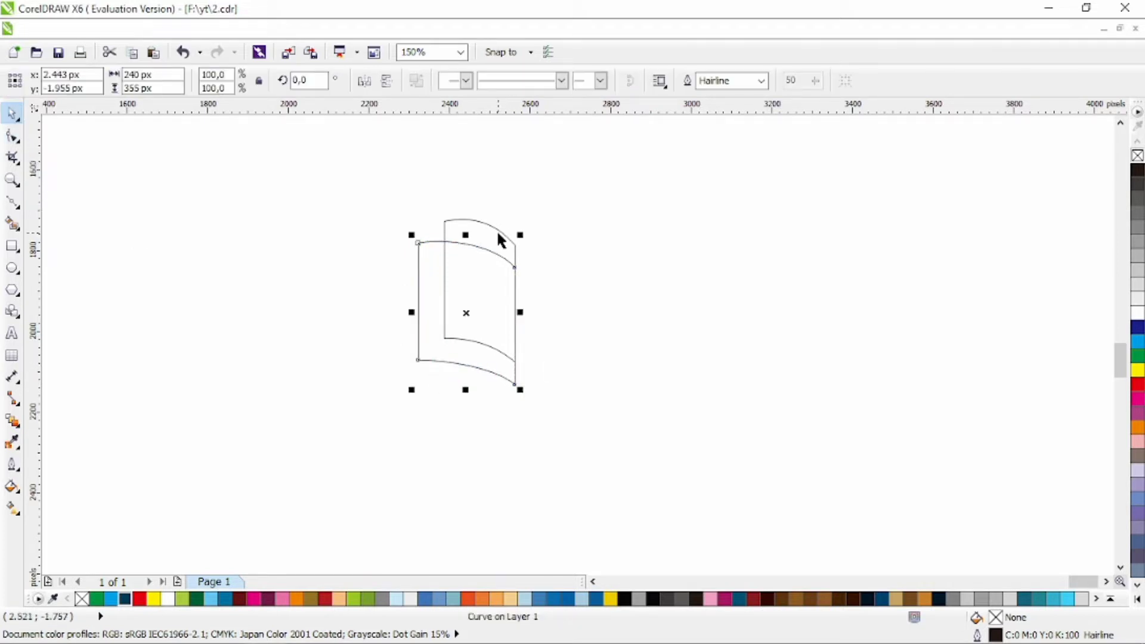
- Make a copy of the original page enlarged to about 117.3% and shift it so the right edges nearly align
left_click_drag(521, 213, 534, 201)
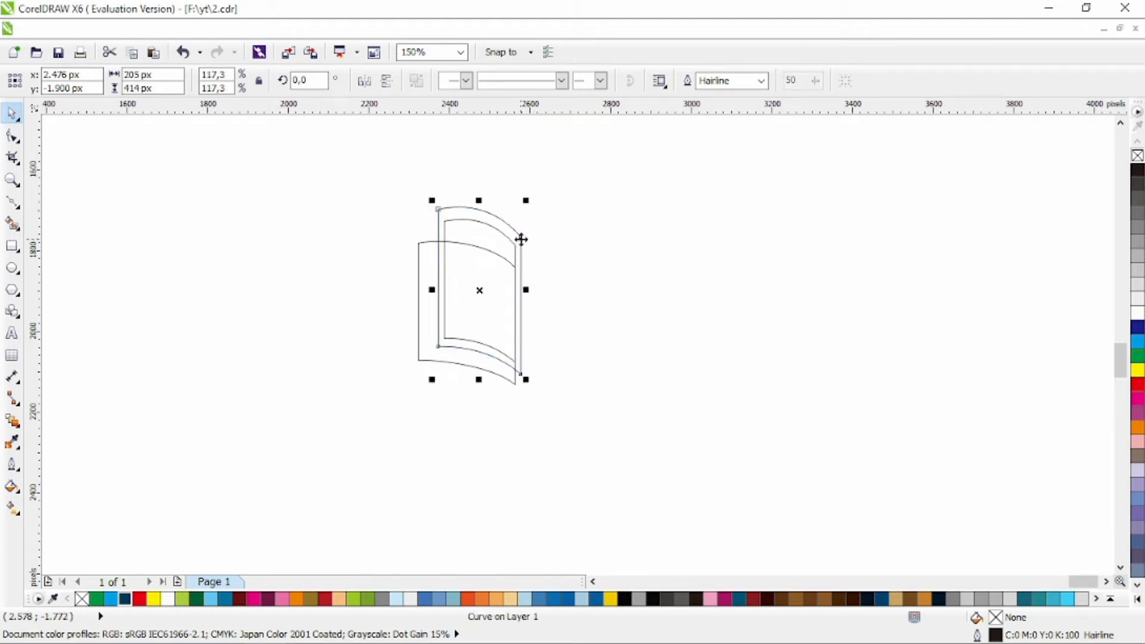
left_click_drag(522, 239, 517, 239)
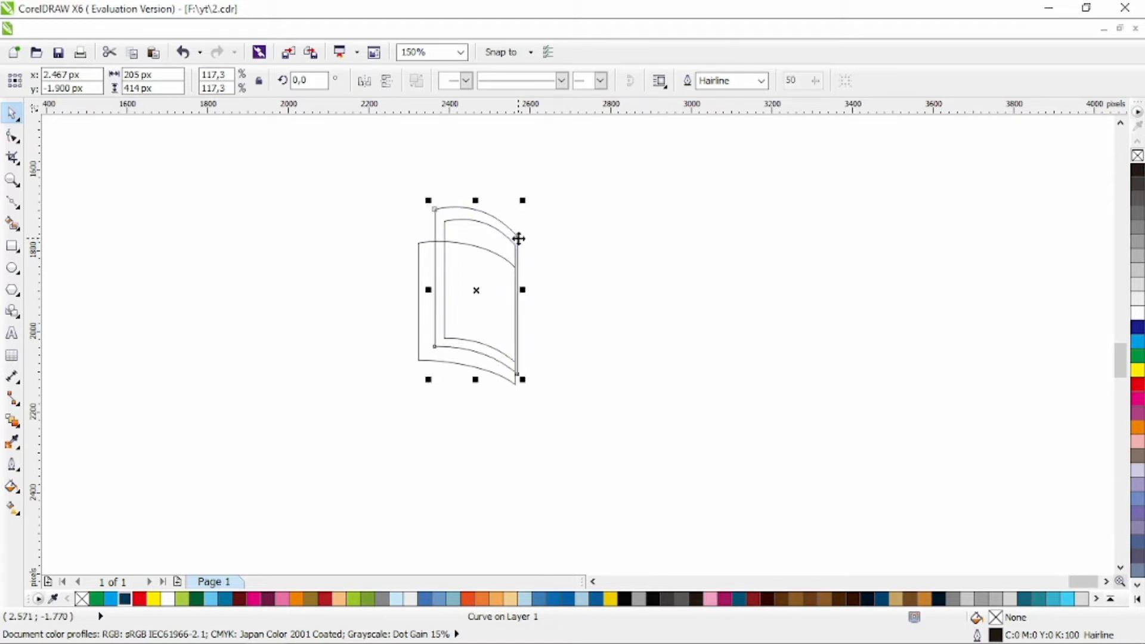
- Resize the lower, wider page copy to about 252 px wide and 367 px high
left_click(421, 255)
left_click(420, 245)
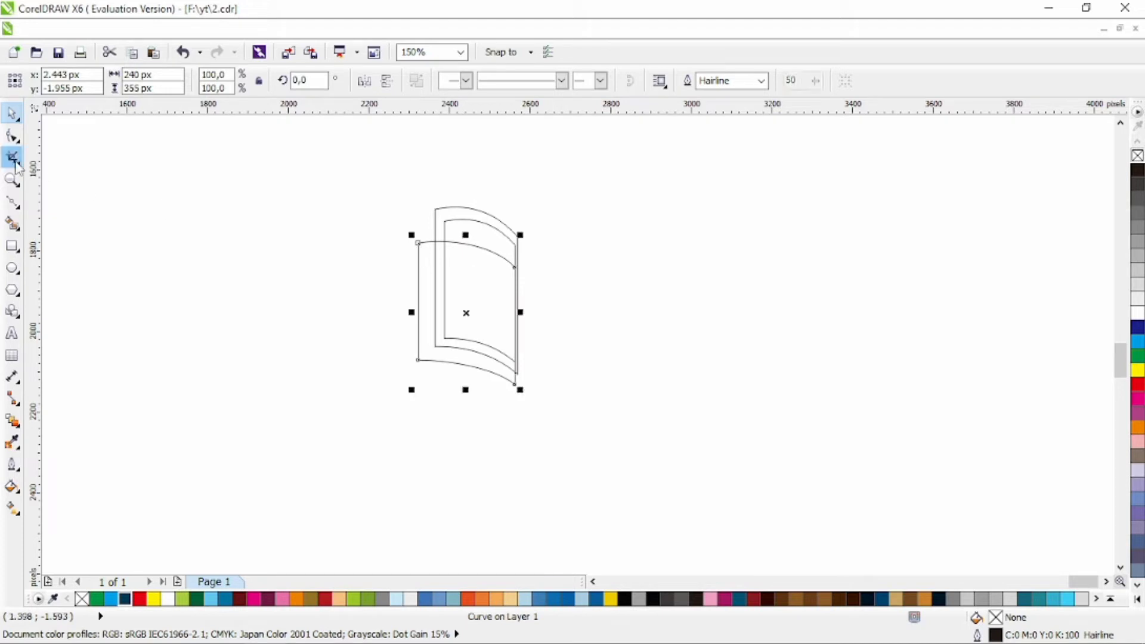
left_click_drag(412, 315, 402, 313)
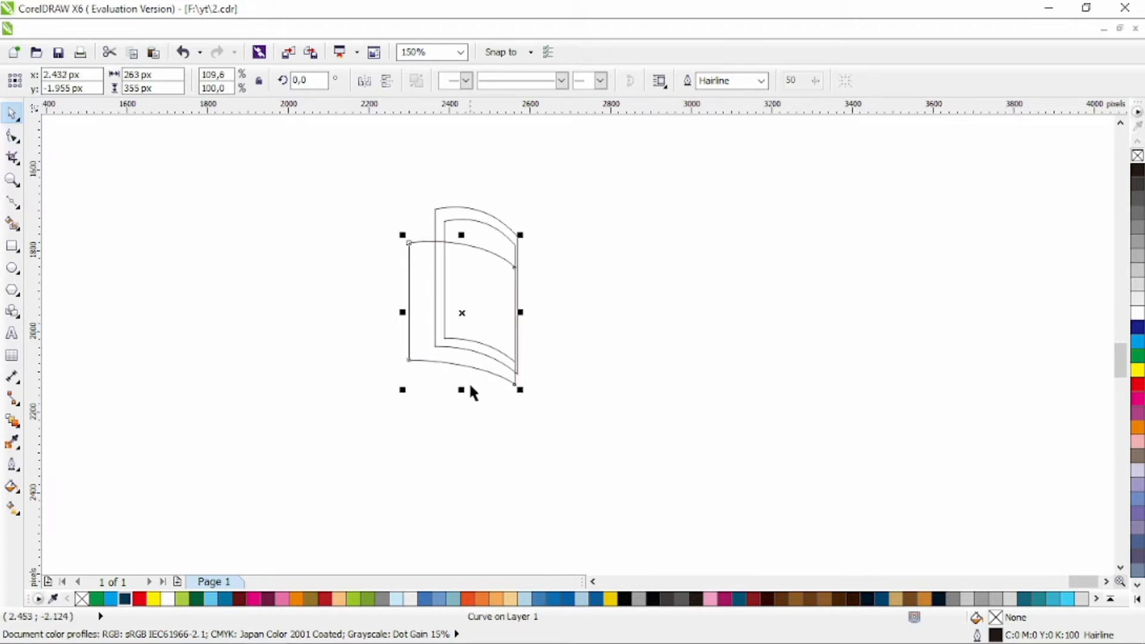
left_click_drag(464, 394, 462, 398)
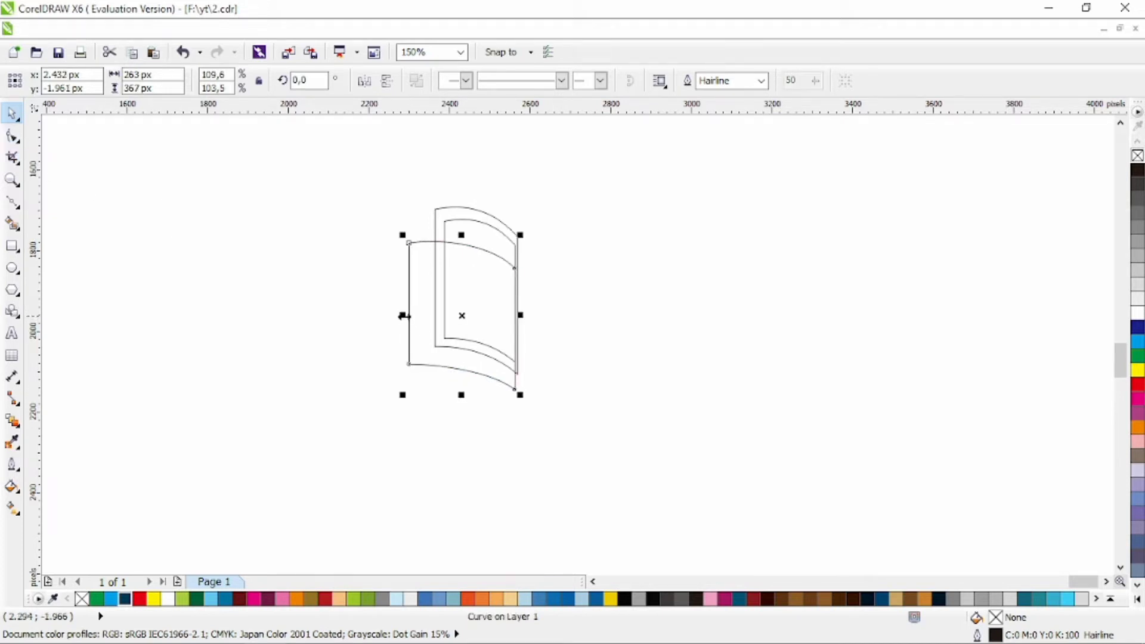
left_click_drag(404, 315, 411, 315)
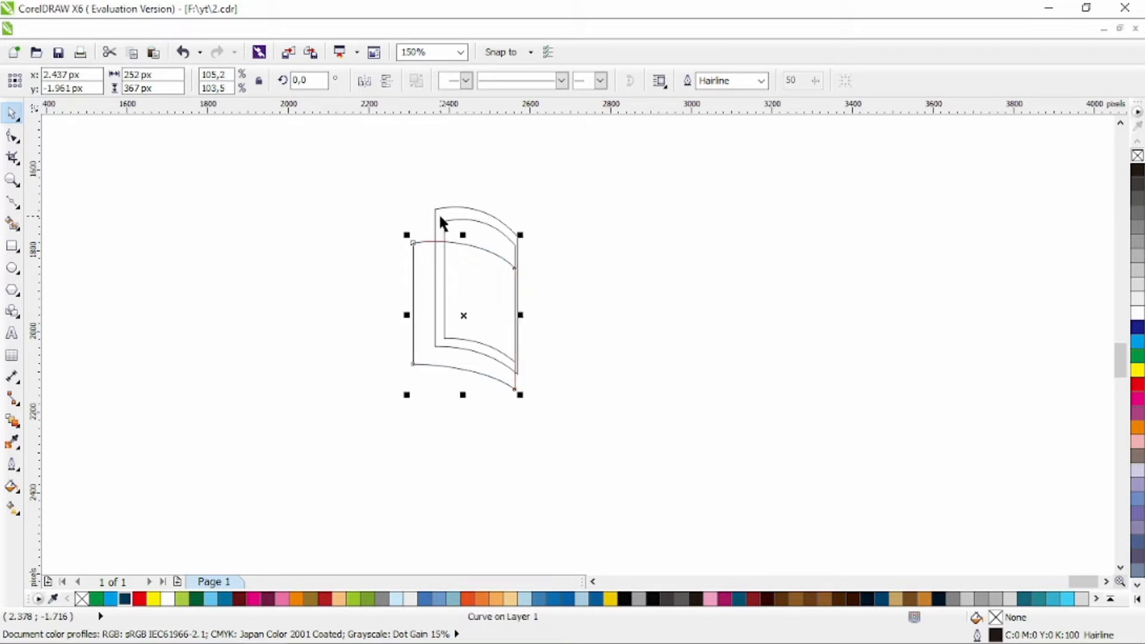
- Trim the wider page copy with the enlarged copy into an L-shaped border, and delete the enlarged copy
left_click(438, 212)
left_click(422, 253, "shift")
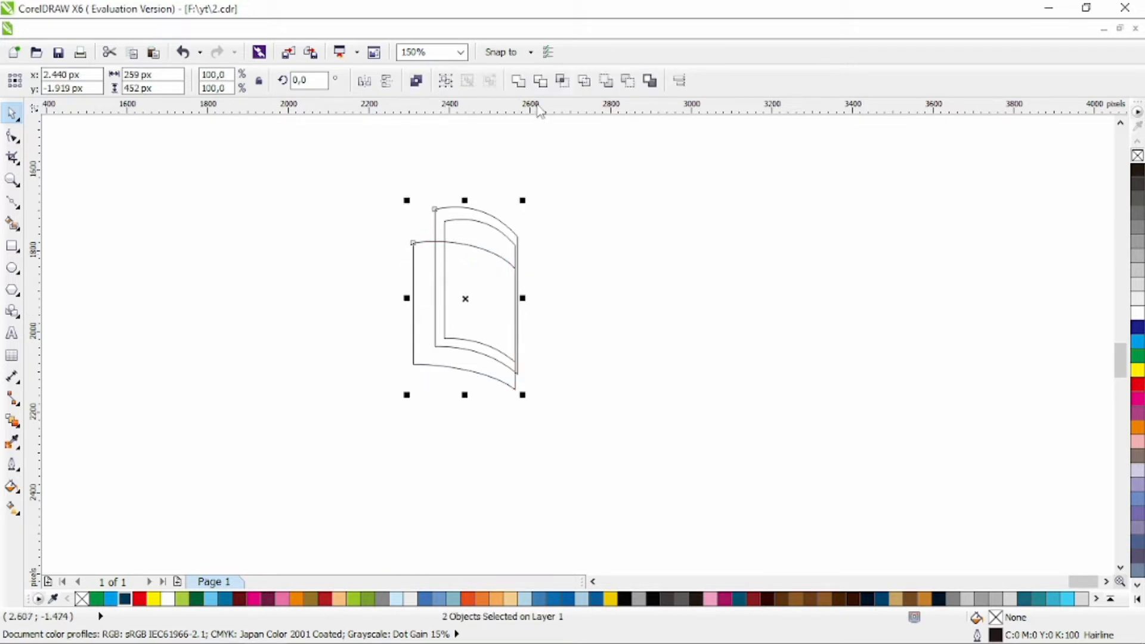
left_click(484, 220, "shift")
left_click(483, 215)
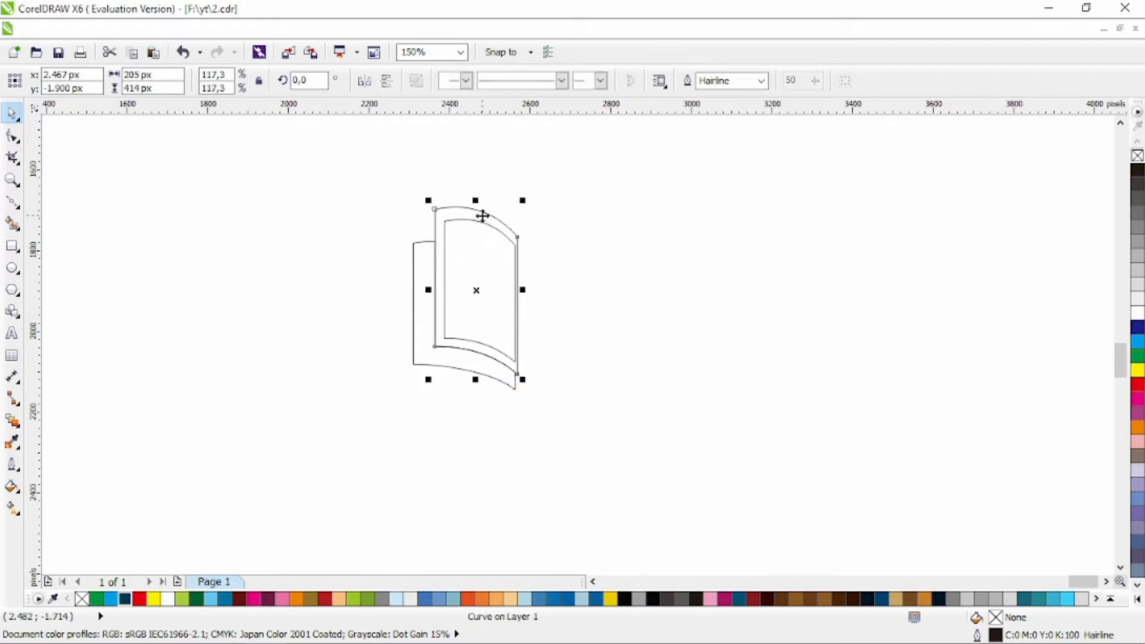
key("Delete")
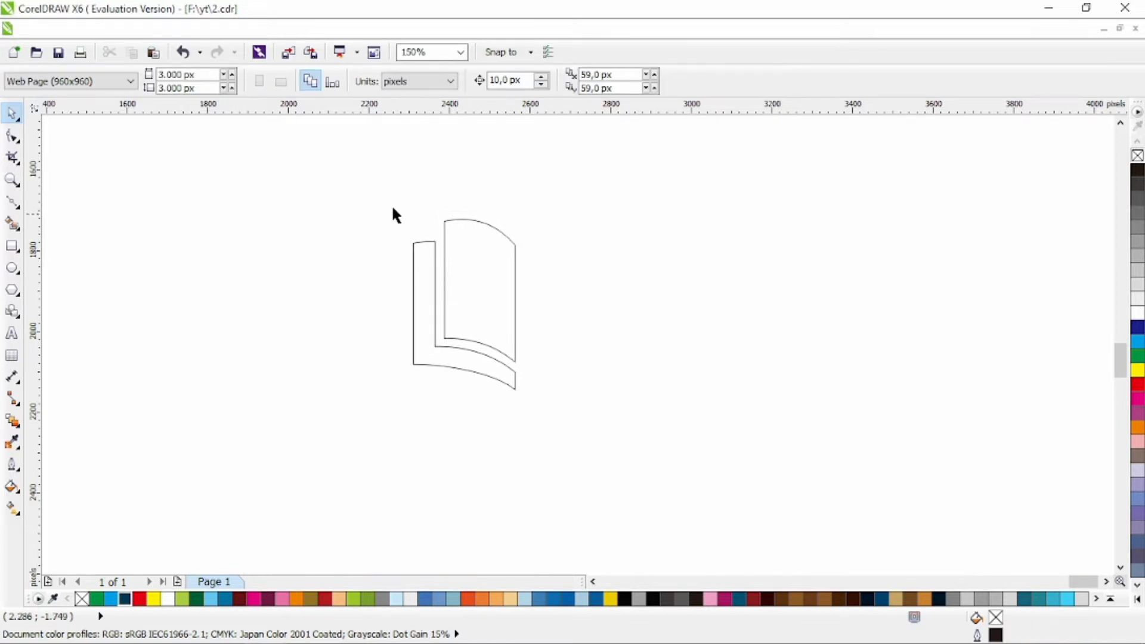
- Try to place a copy of the page and L-shaped border beside the originals
left_click_drag(366, 174, 581, 435)
left_click_drag(465, 276, 573, 269)
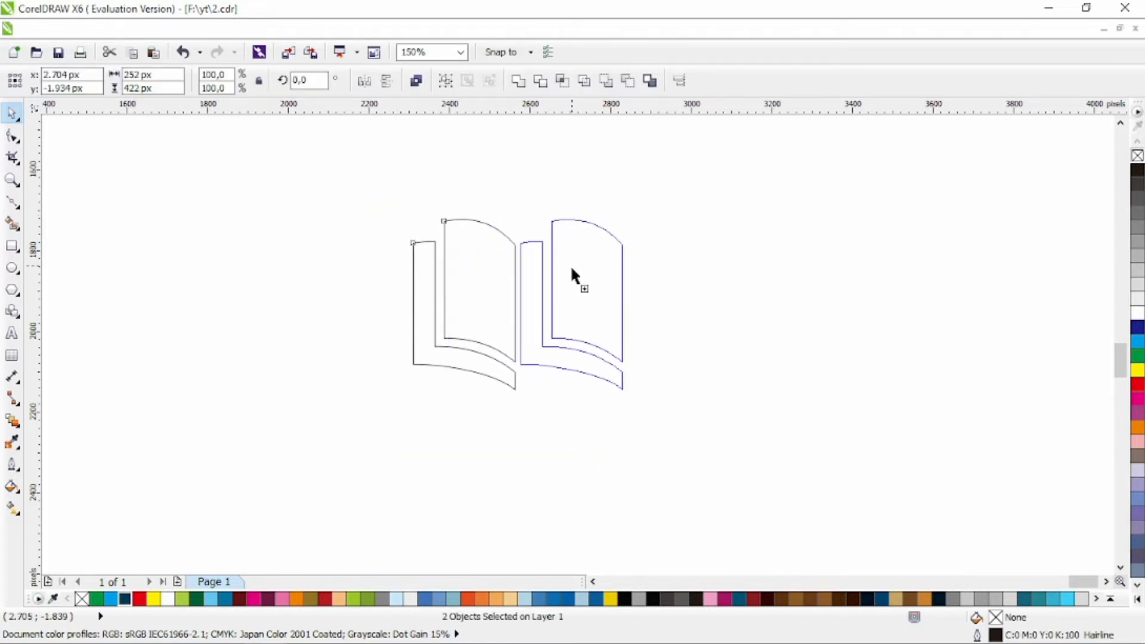
key("ctrl+z")
left_click(311, 269)
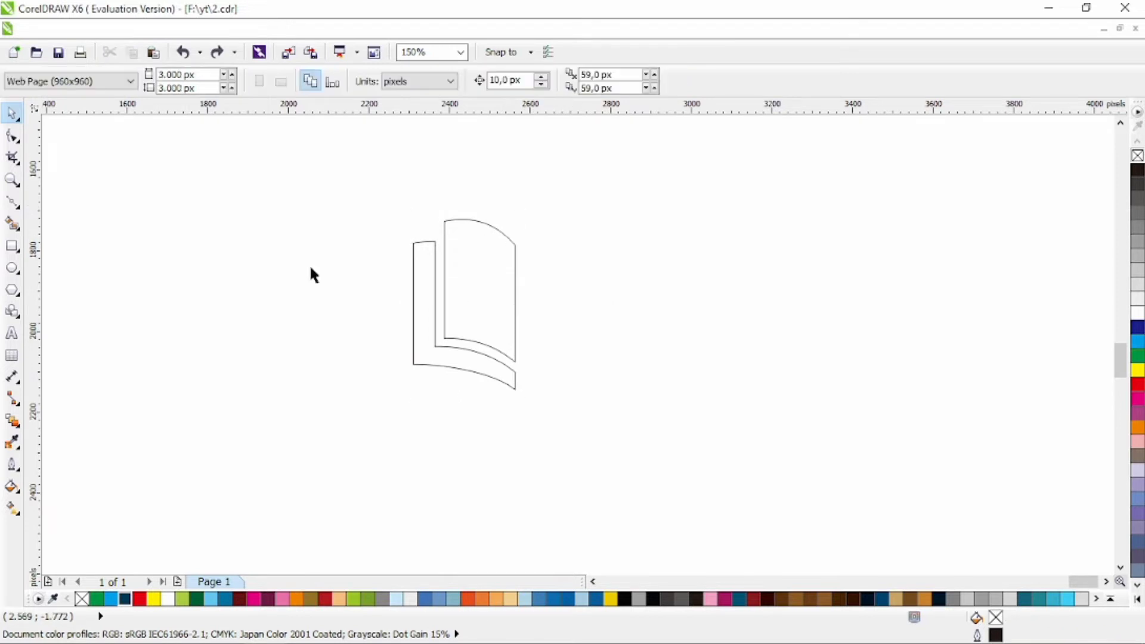
- Move the lower-right corner nodes of the page and the L-shaped border downward together
left_click(12, 269)
key("F10")
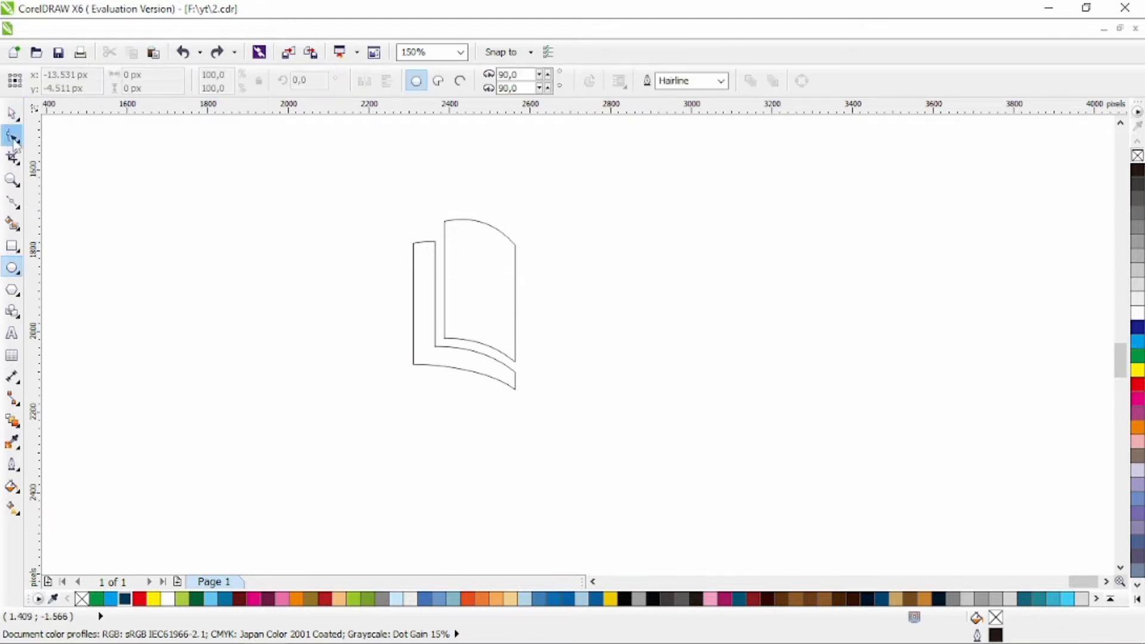
left_click(462, 369)
left_click_drag(554, 335, 476, 426)
left_click_drag(514, 391, 516, 406)
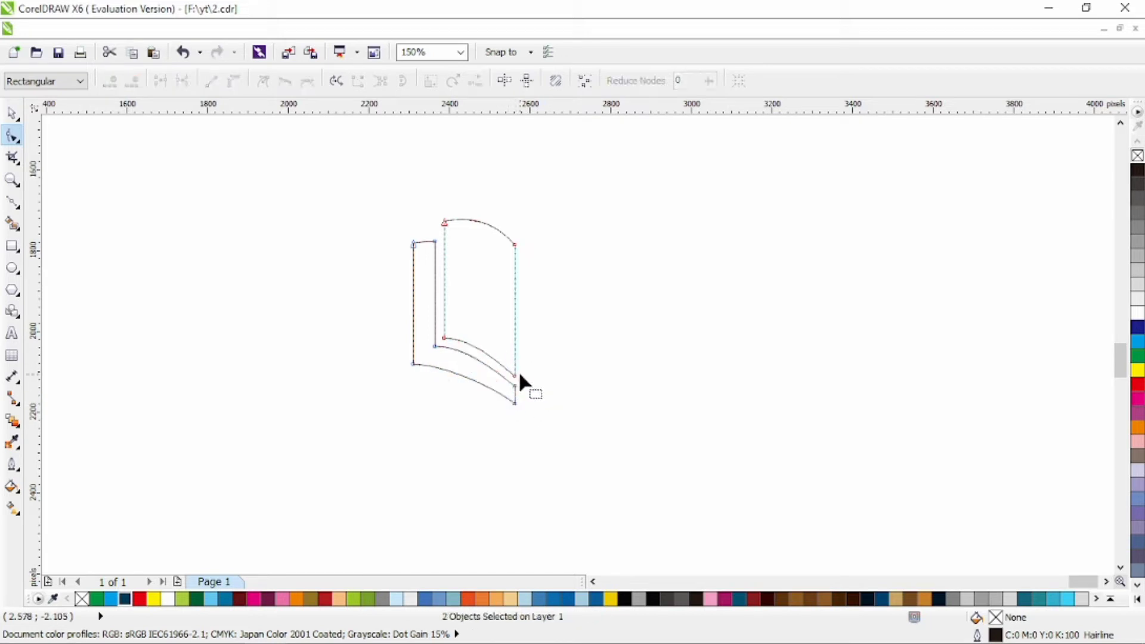
- Reshape the curve handles so the lower edges of the page and L-shaped border form smooth, parallel arcs
left_click(516, 376)
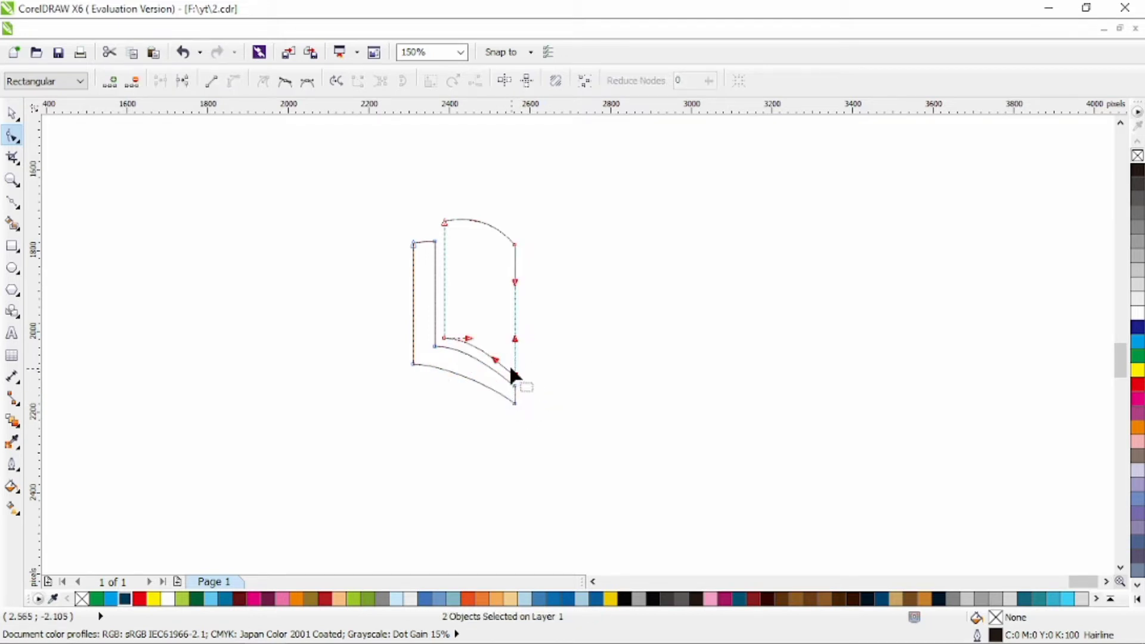
left_click(515, 404)
left_click_drag(439, 364, 469, 343)
left_click(435, 346)
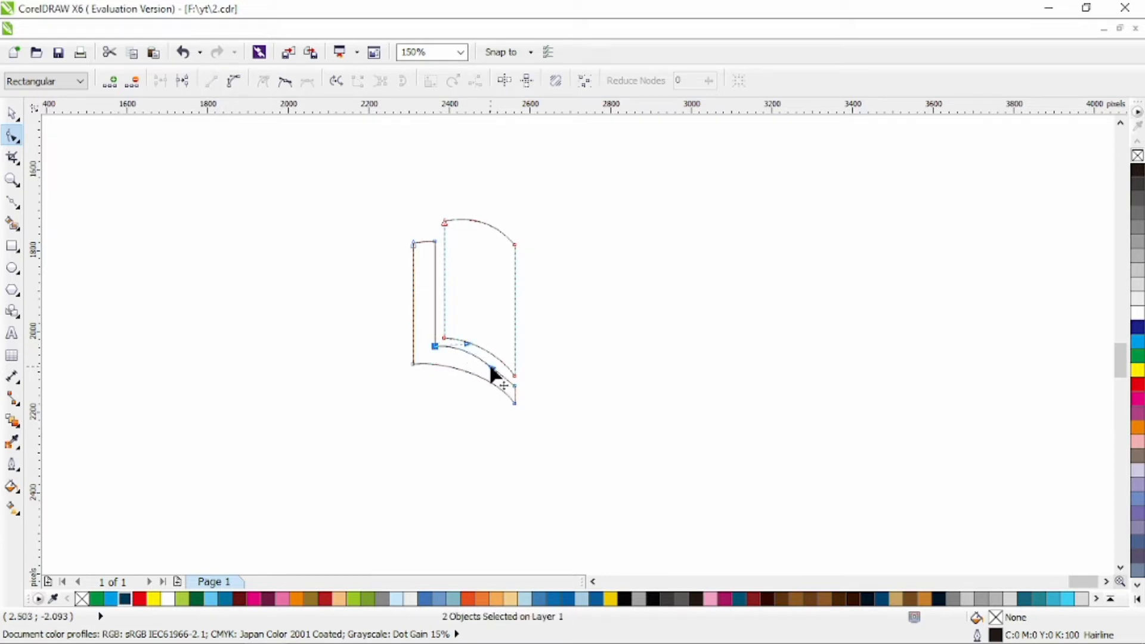
left_click(515, 386)
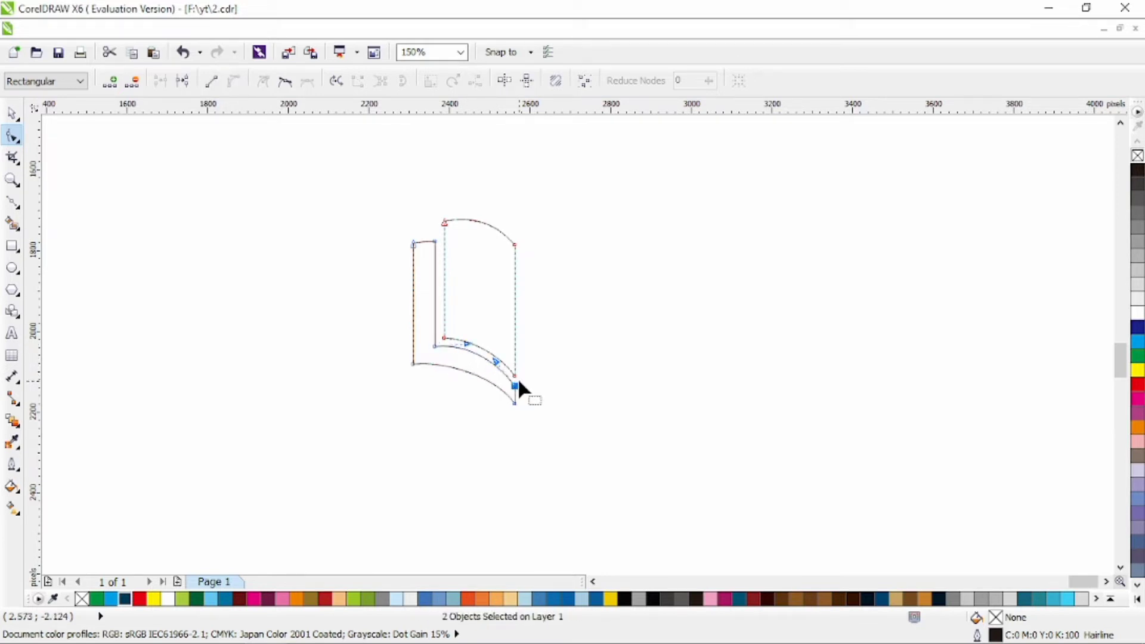
left_click(11, 113)
left_click(69, 264)
- Draw two concentric circles of about 167 px and 63 px over the lower edge of the L-shaped border
left_click(12, 268)
mouse_move(436, 328)
left_mouse_down()
mouse_move(505, 410)
mouse_move(517, 407)
mouse_move(463, 403)
mouse_move(493, 409)
mouse_move(485, 403)
left_mouse_up()
left_click(12, 114)
left_click(470, 410, "shift")
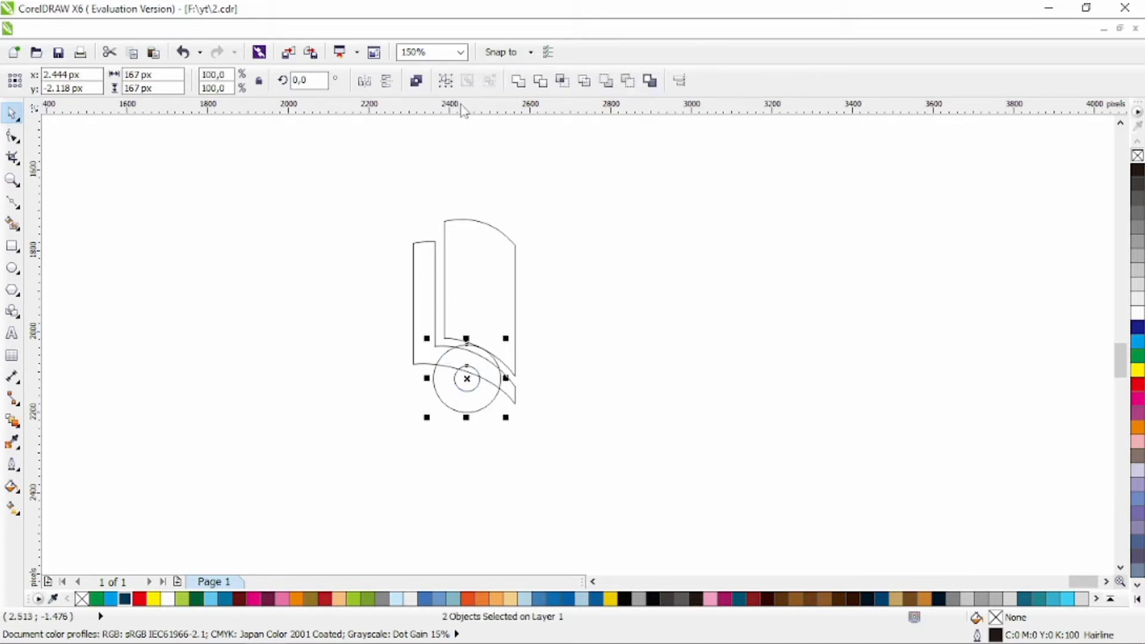
- Combine the two circles into one curve and set its outline width to 2.0 mm
key("ctrl+l")
left_click(761, 81)
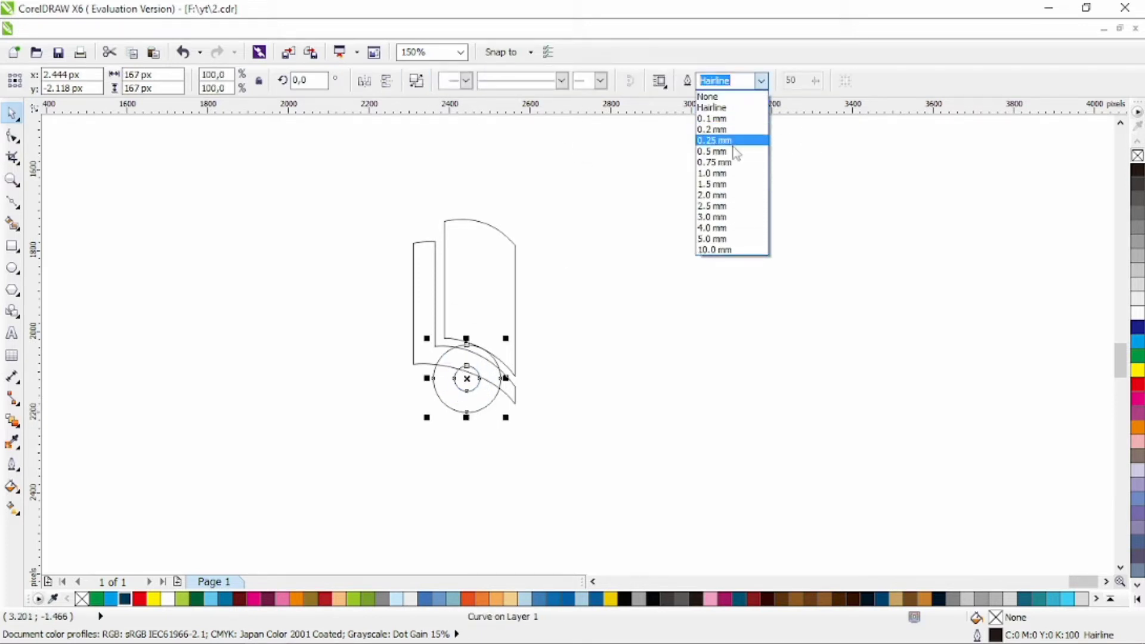
left_click(732, 195)
left_click(722, 266)
- Separate the combined circles and convert their outlines into two black-filled ring objects without an outline
left_click(484, 404)
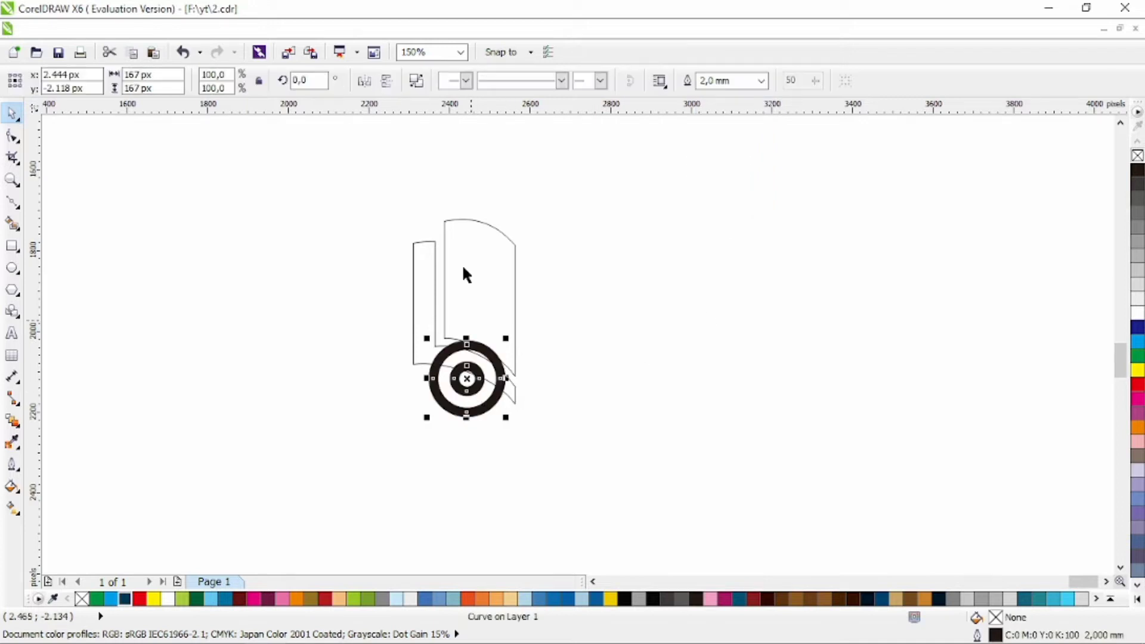
left_click(472, 421)
left_click(471, 397)
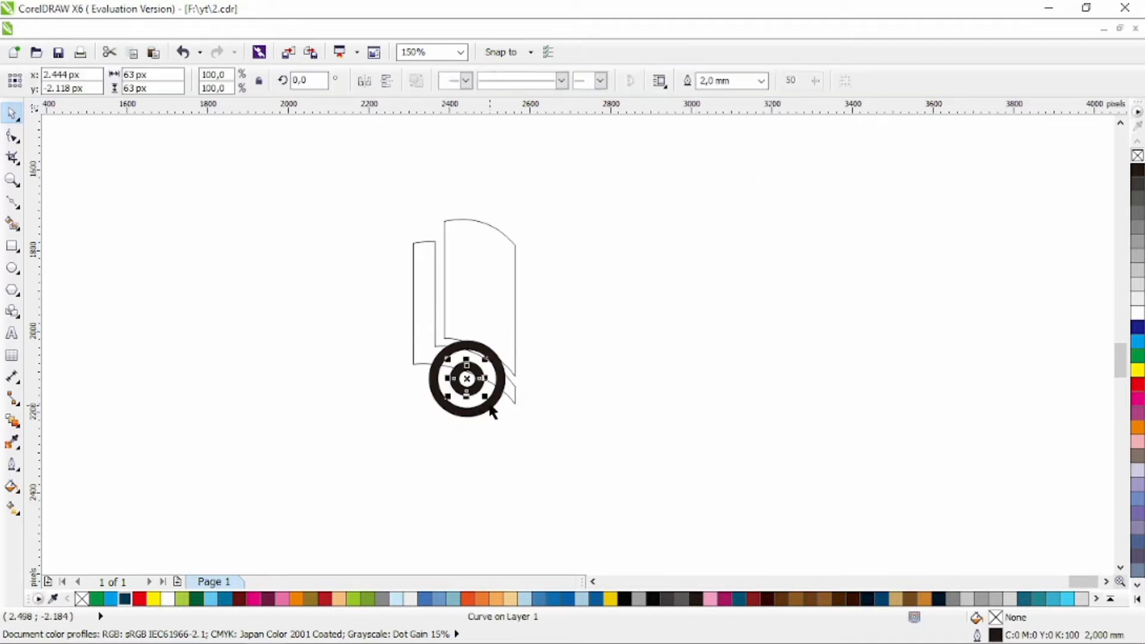
left_click_drag(488, 399, 503, 415)
left_click(624, 403)
left_click(494, 401)
left_click(477, 407)
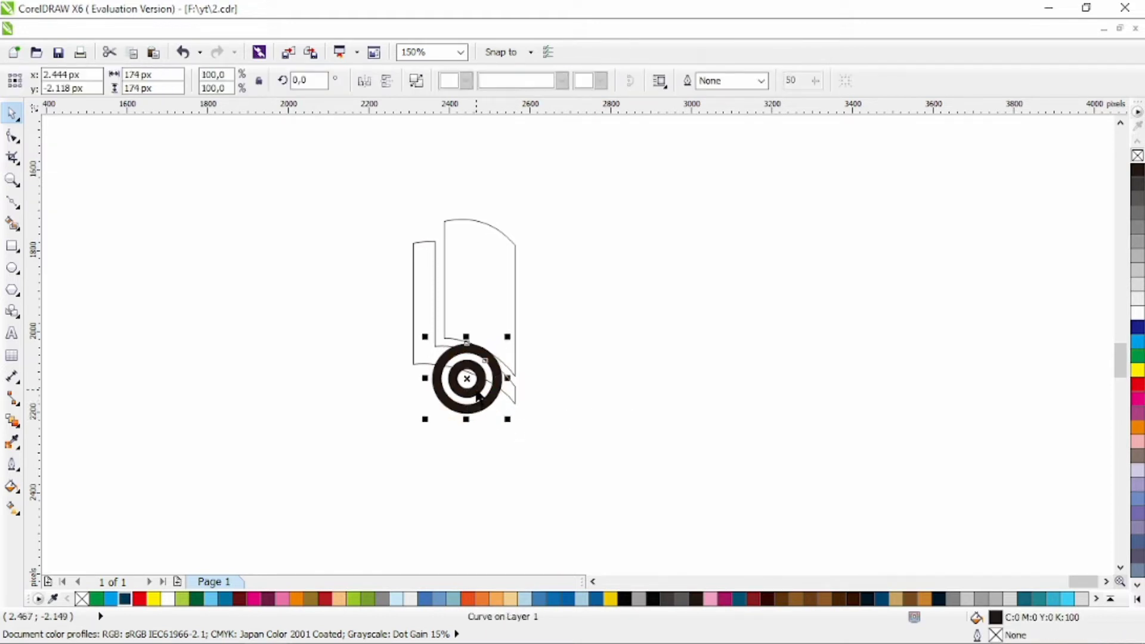
- Move both rings slightly upward, centring them at about X 2.448 px, Y -2.103 px
left_click(478, 409)
left_click(477, 409)
left_click(478, 410, "shift")
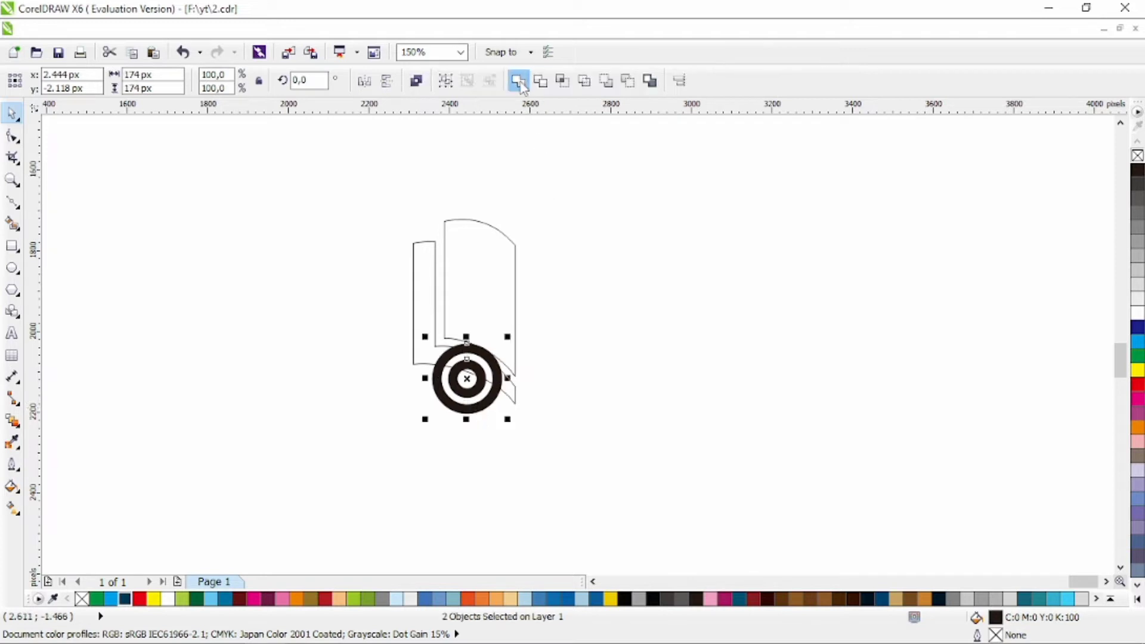
left_click(632, 327)
left_click(477, 406)
left_click(475, 401, "shift")
left_click_drag(478, 400, 478, 383)
left_click(644, 411)
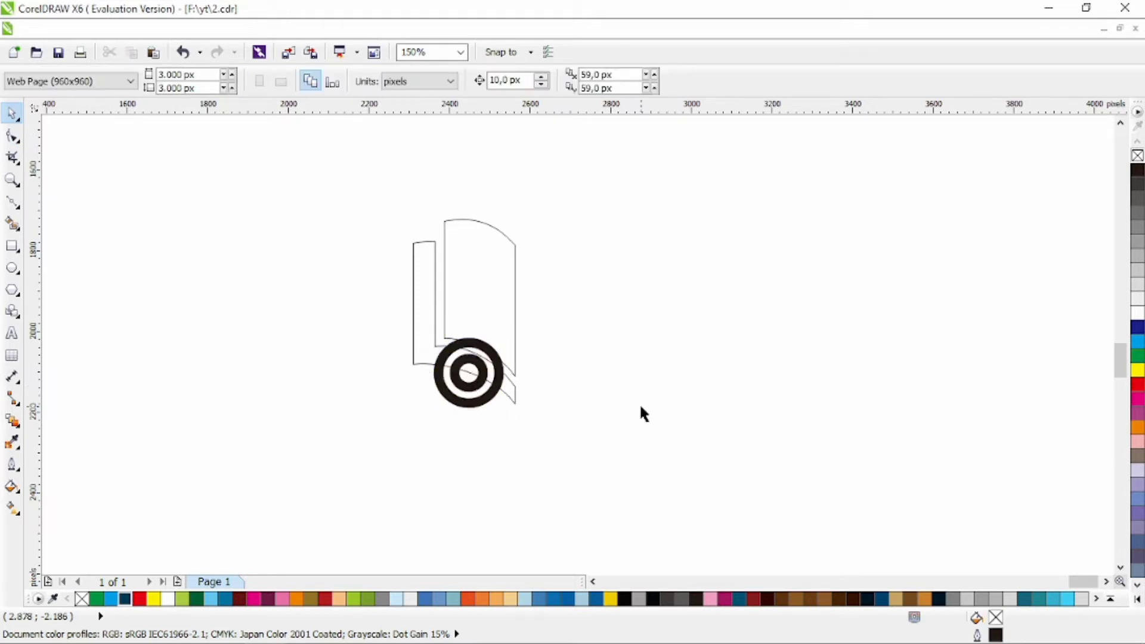
- Try to weld the L-shaped border to the outer ring
left_click(507, 401)
left_click(492, 395, "shift")
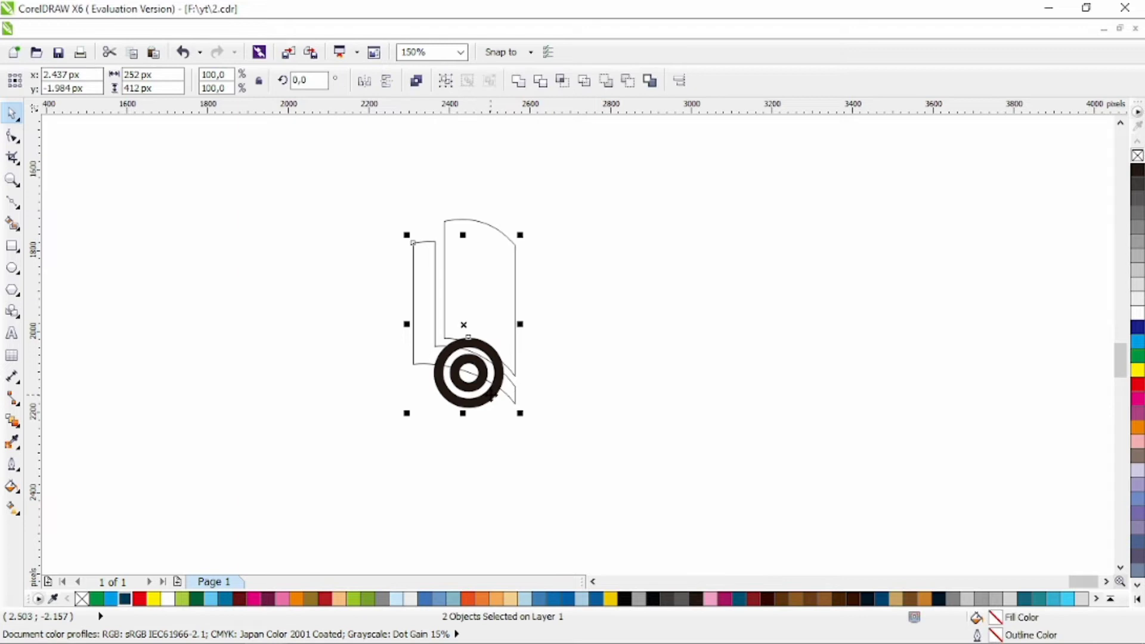
left_click(519, 81)
left_click(580, 365)
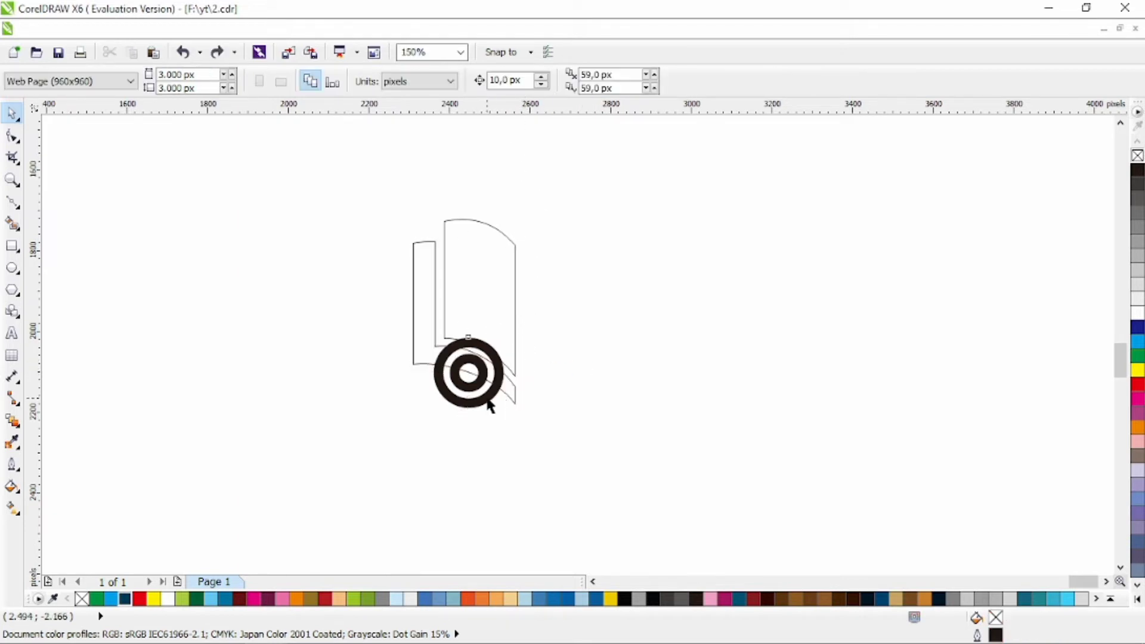
left_click(489, 403)
left_click(513, 398)
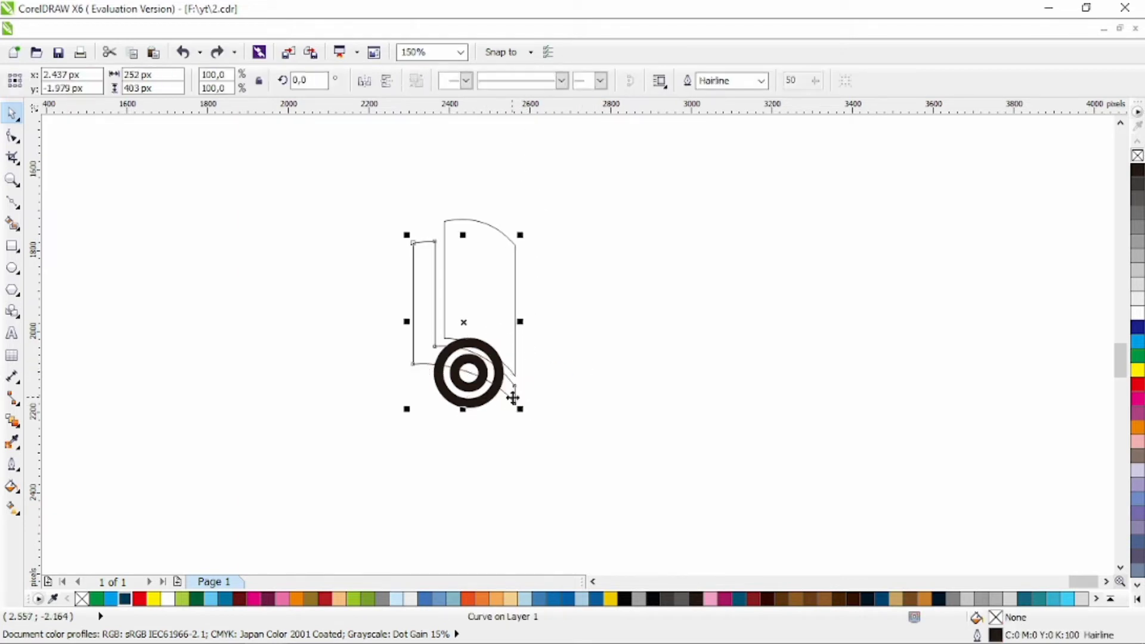
left_click(477, 405)
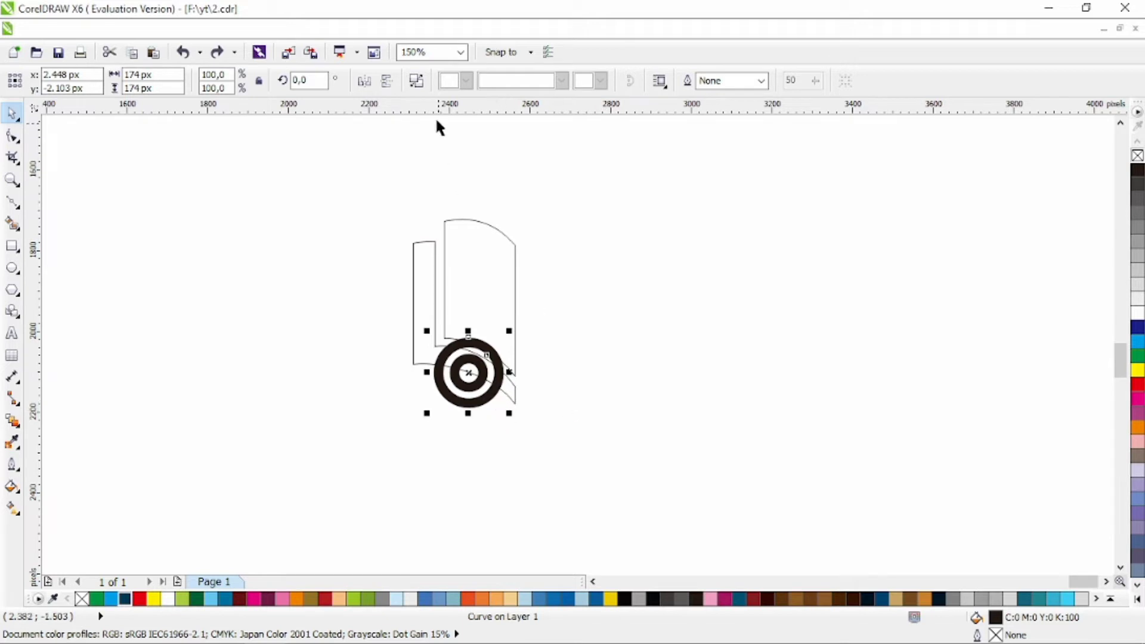
left_click(529, 191)
left_click(472, 359)
left_click(587, 397)
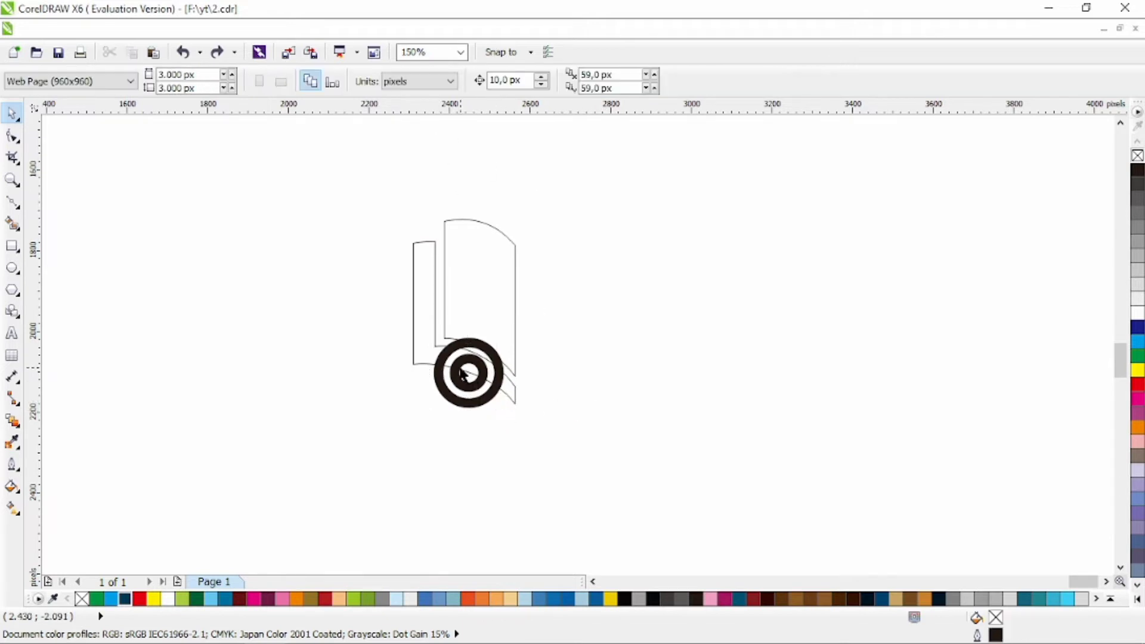
- Select both rings and shift them slightly down and left over the lower edge of the L-shaped border
scroll(462, 374, "up", 2)
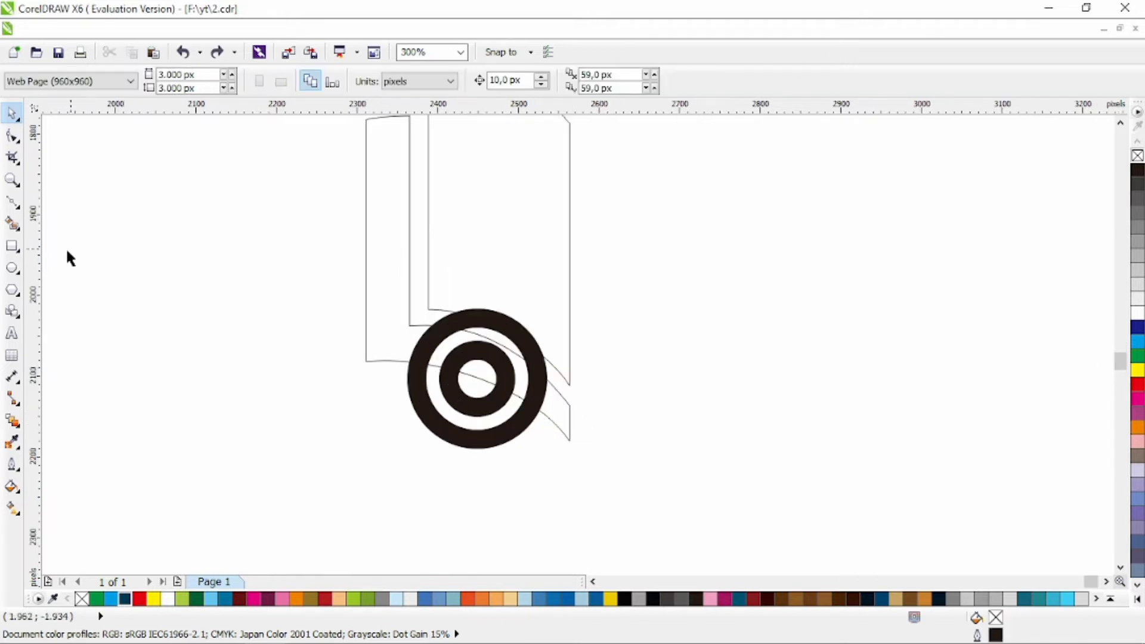
left_click(484, 446)
left_click(485, 445, "shift")
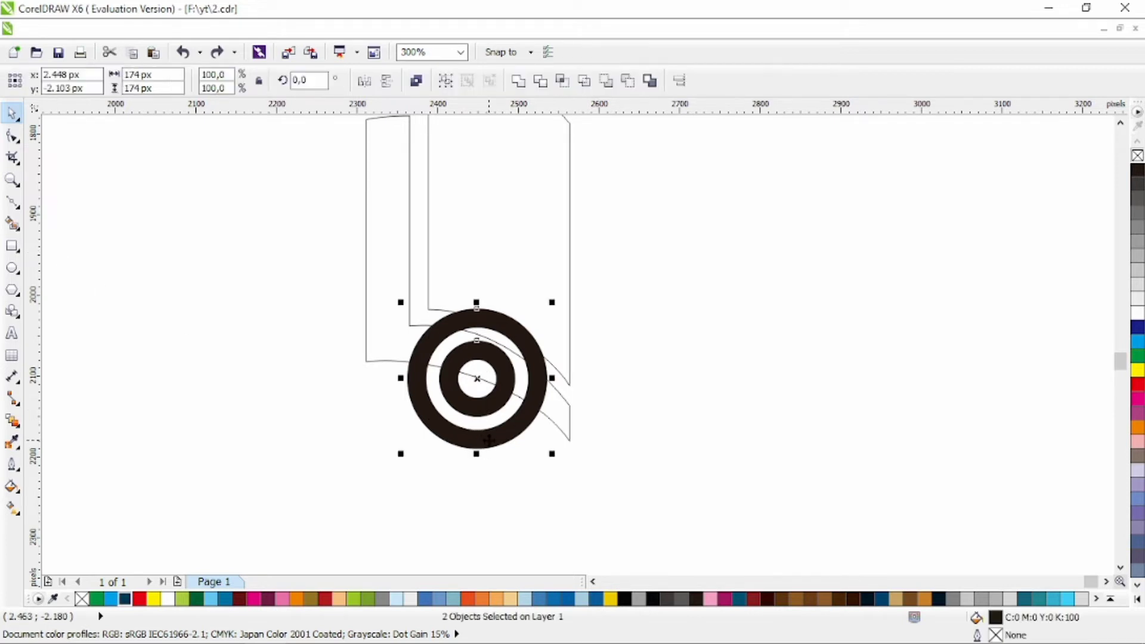
- Draw a closed four-node shape about 395 px wide over the upper part of both rings, its lower edge crossing them diagonally
left_click(12, 201)
left_click(572, 451)
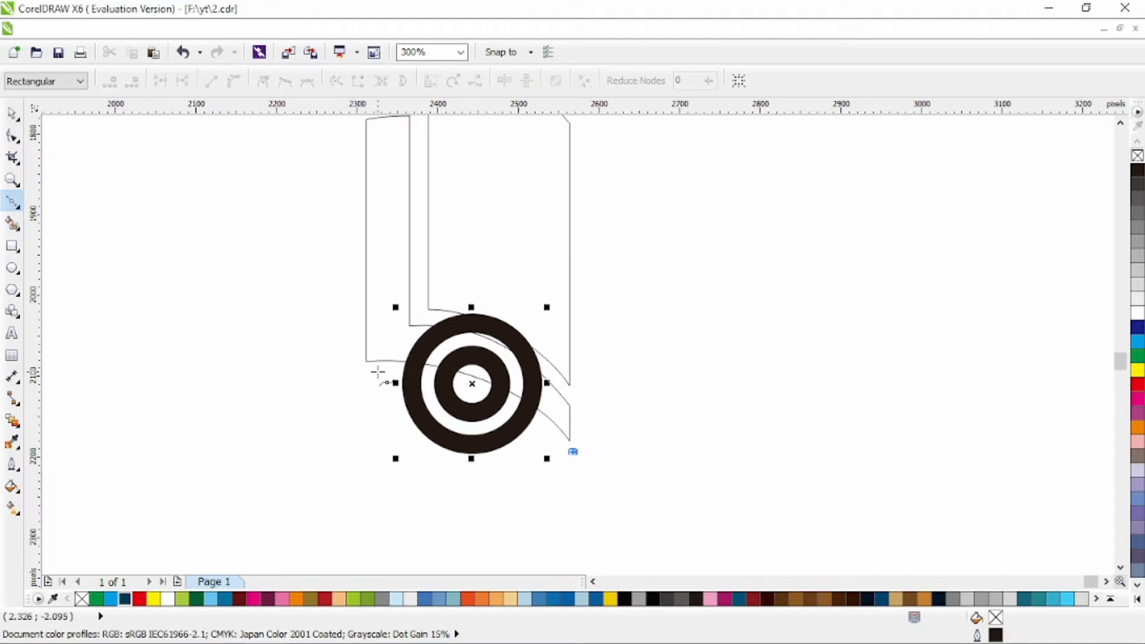
left_click(379, 372)
left_click(385, 268)
left_click(696, 264)
left_click(573, 452)
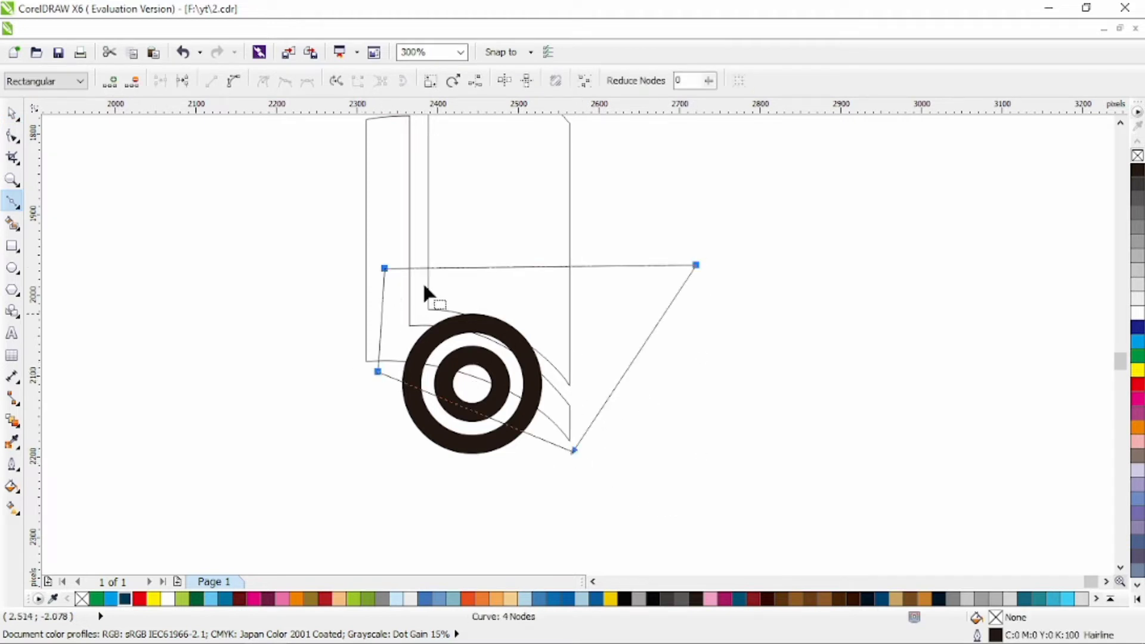
- Curve the shape's lower edge parallel to the border's lower edge and move its lower-right corner slightly down
key("F10")
left_click_drag(479, 419, 490, 410)
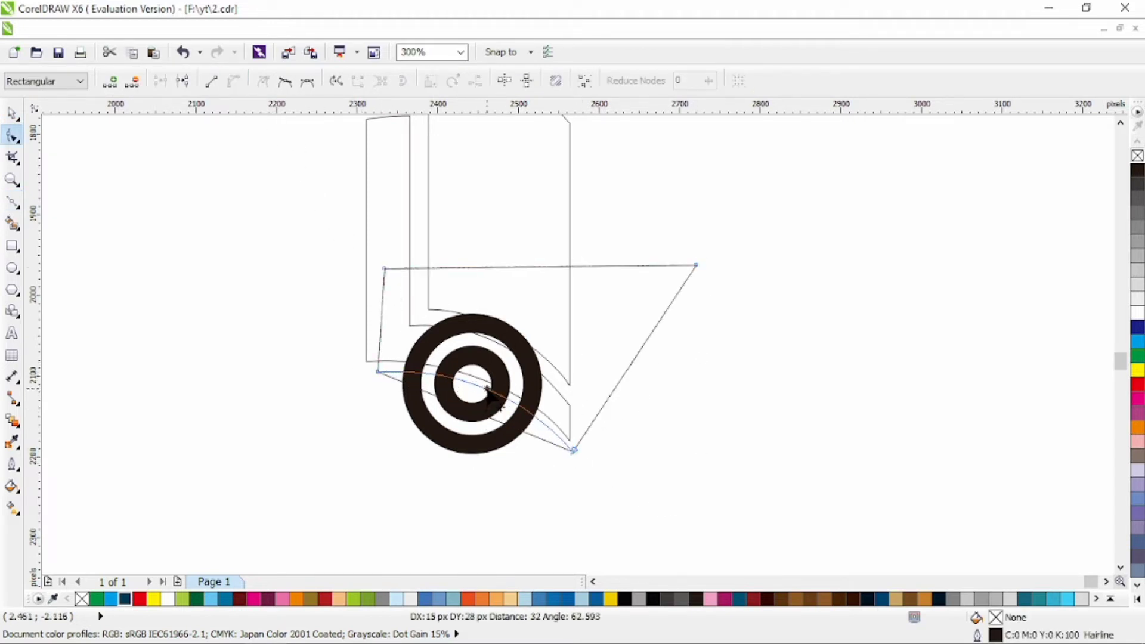
left_click_drag(571, 449, 571, 459)
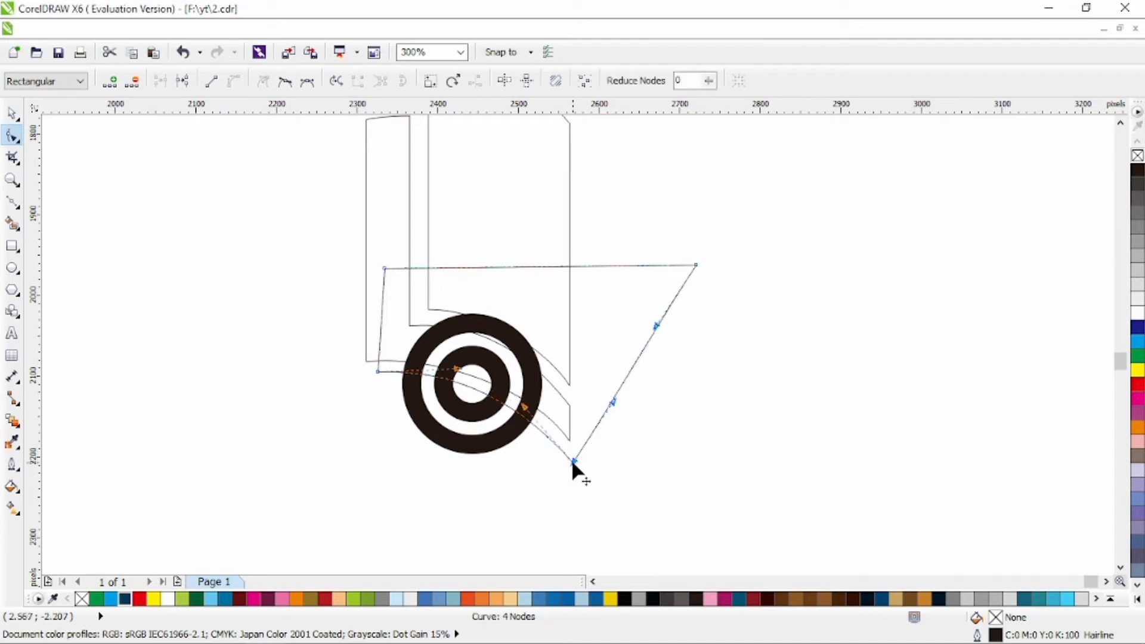
- Trim the inner and outer rings with the four-node shape and delete that shape
left_click(12, 113)
left_click(482, 425, "shift")
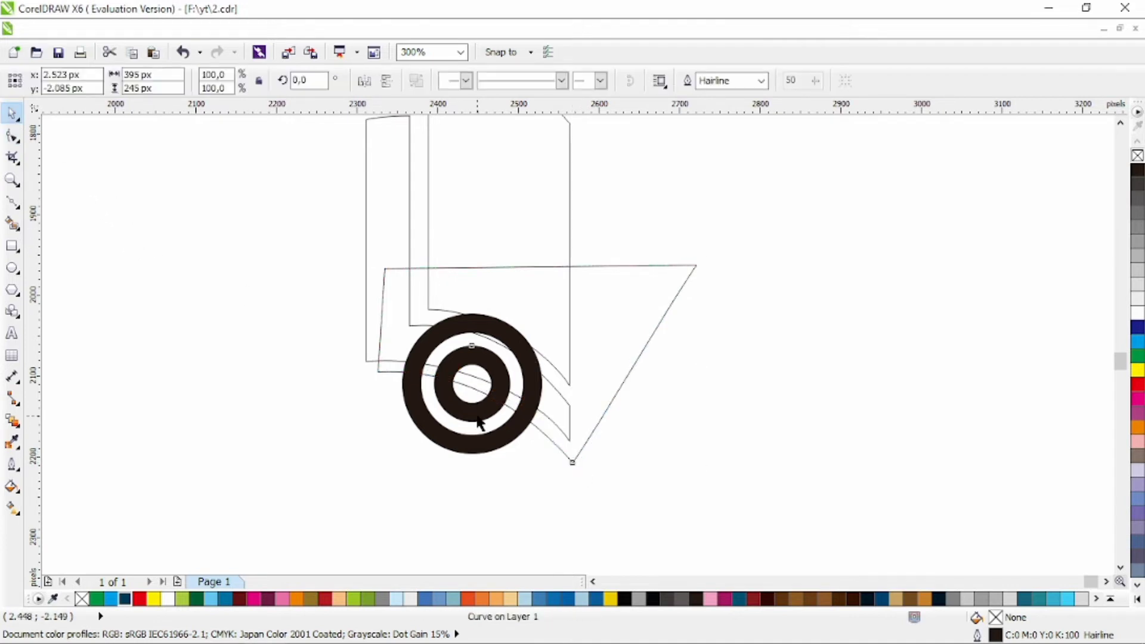
left_click(543, 80)
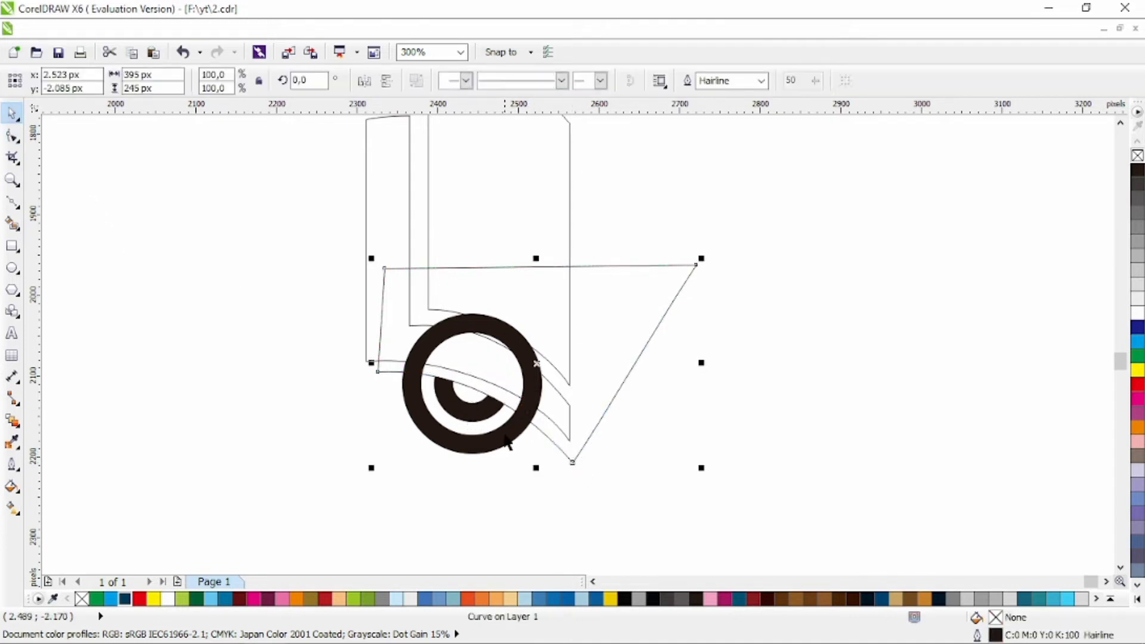
left_click(507, 444, "shift")
left_click(541, 80)
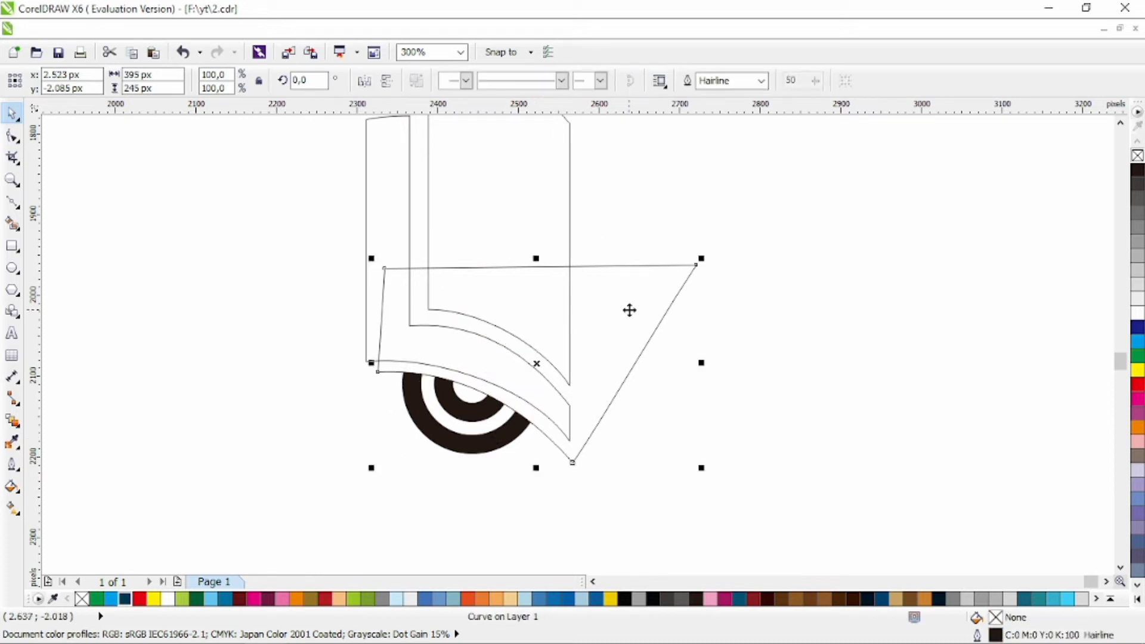
key("Delete")
scroll(632, 322, "down", 1)
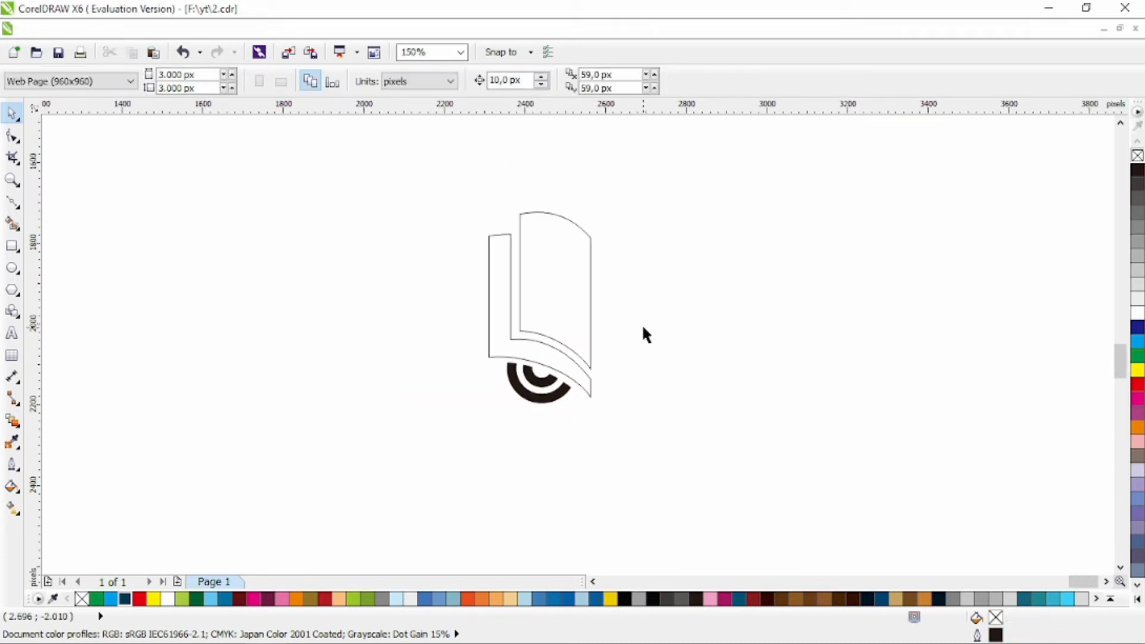
scroll(646, 336, "right", 1)
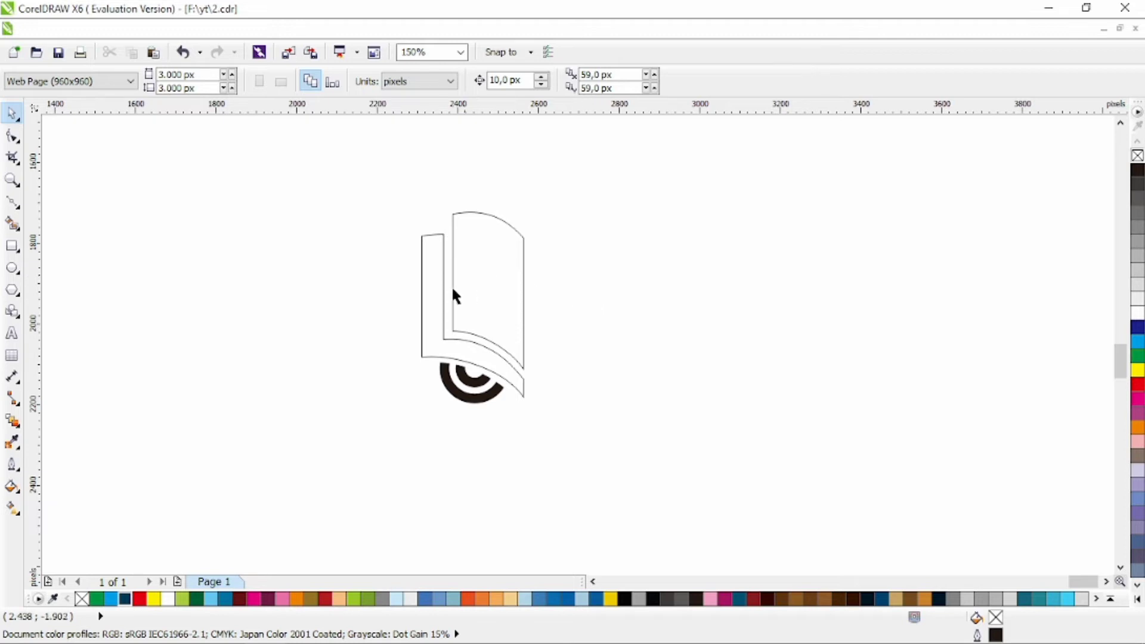
left_click(13, 136)
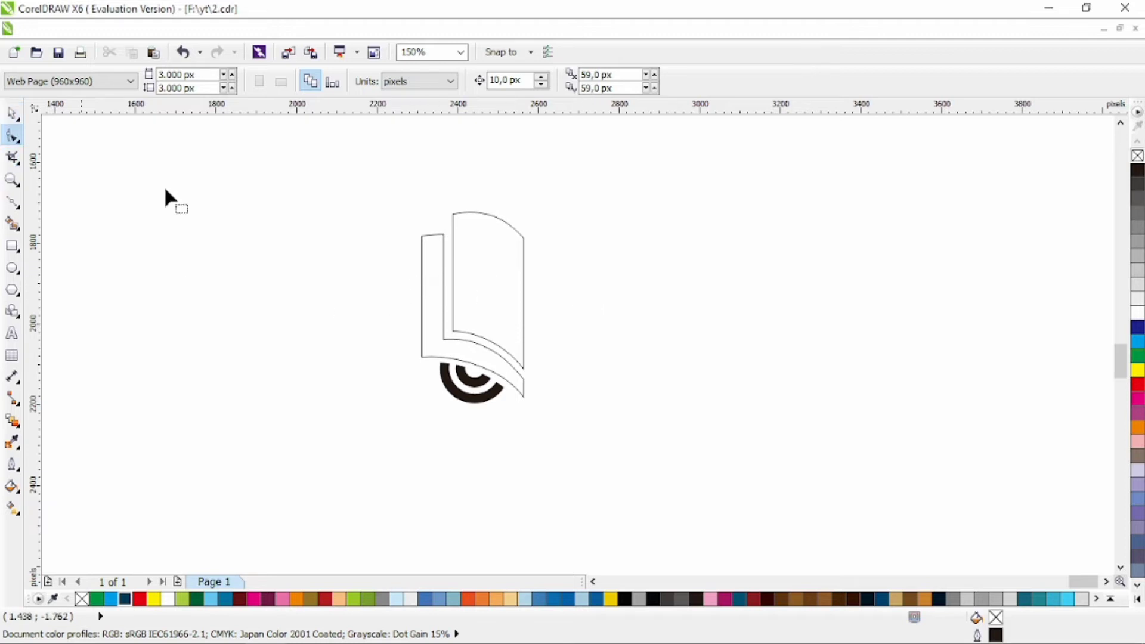
left_click(420, 239)
left_click(12, 113)
left_click(492, 330)
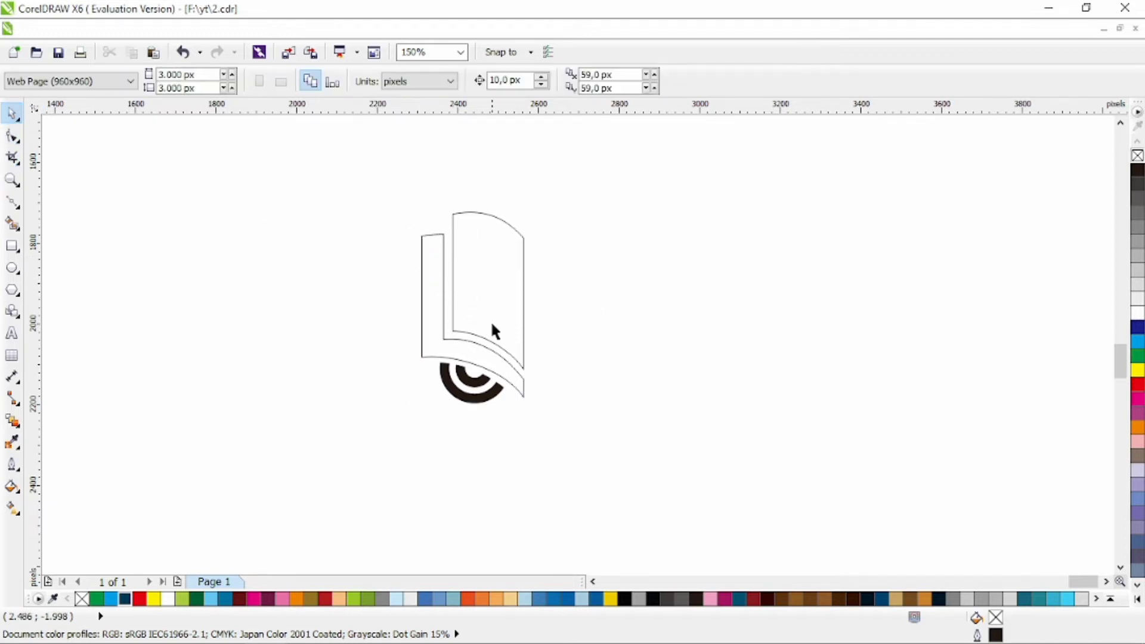
scroll(493, 331, "right", 1)
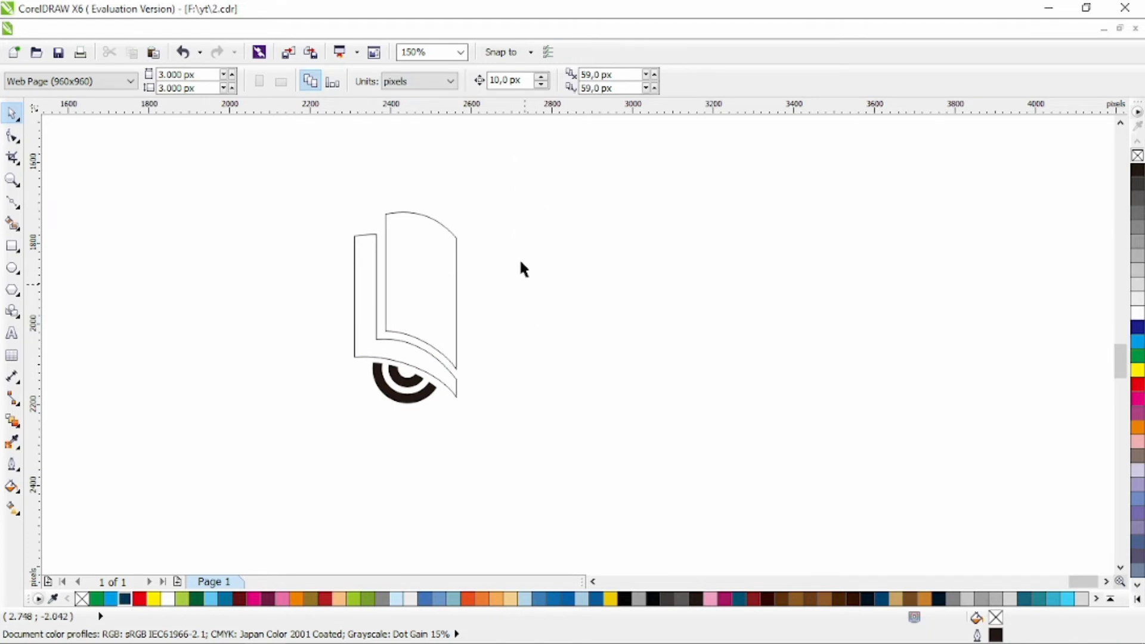
left_click_drag(451, 296, 295, 452)
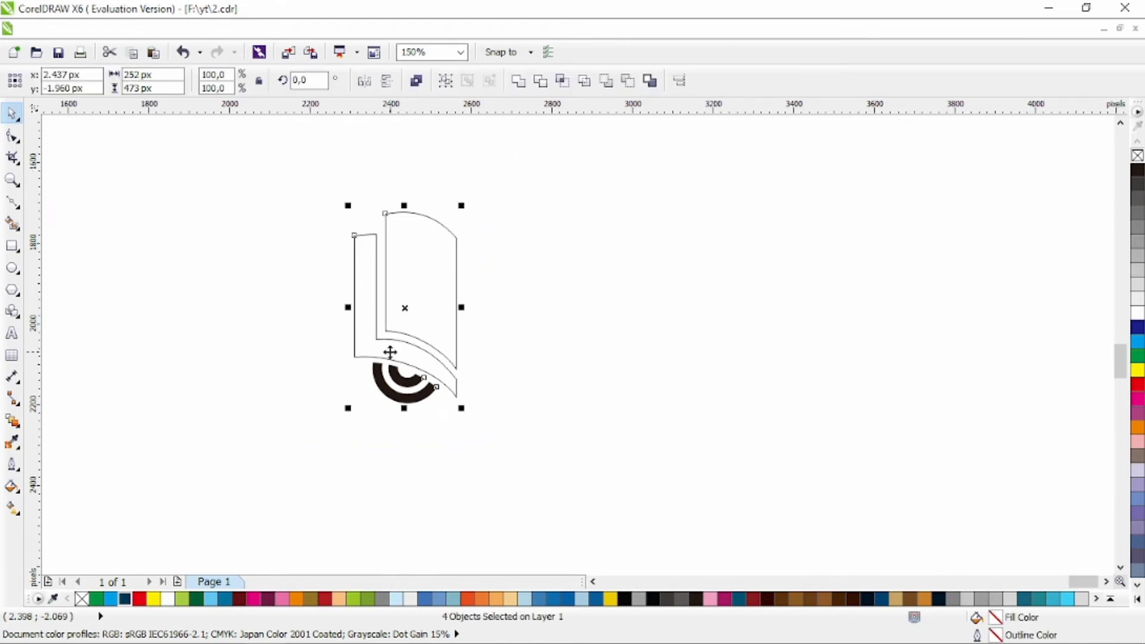
left_click(511, 323)
- Fill the inner ring piece and the curved page with blue C88 M47 Y22 K0 and remove their outlines
left_click(416, 388)
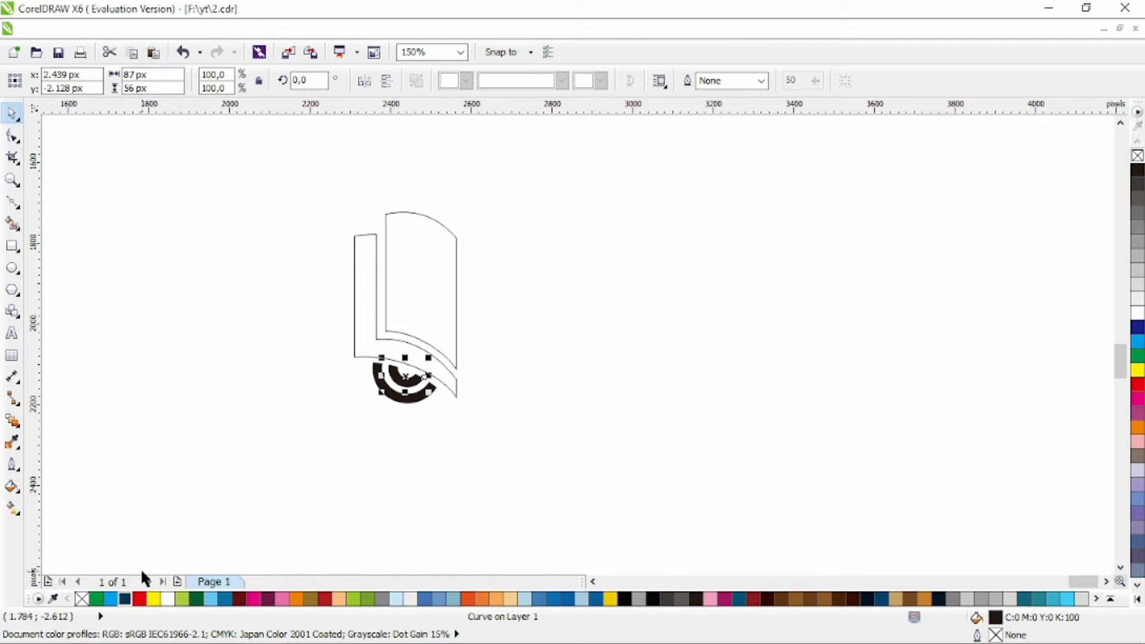
left_click(231, 602)
left_click(429, 306, "shift")
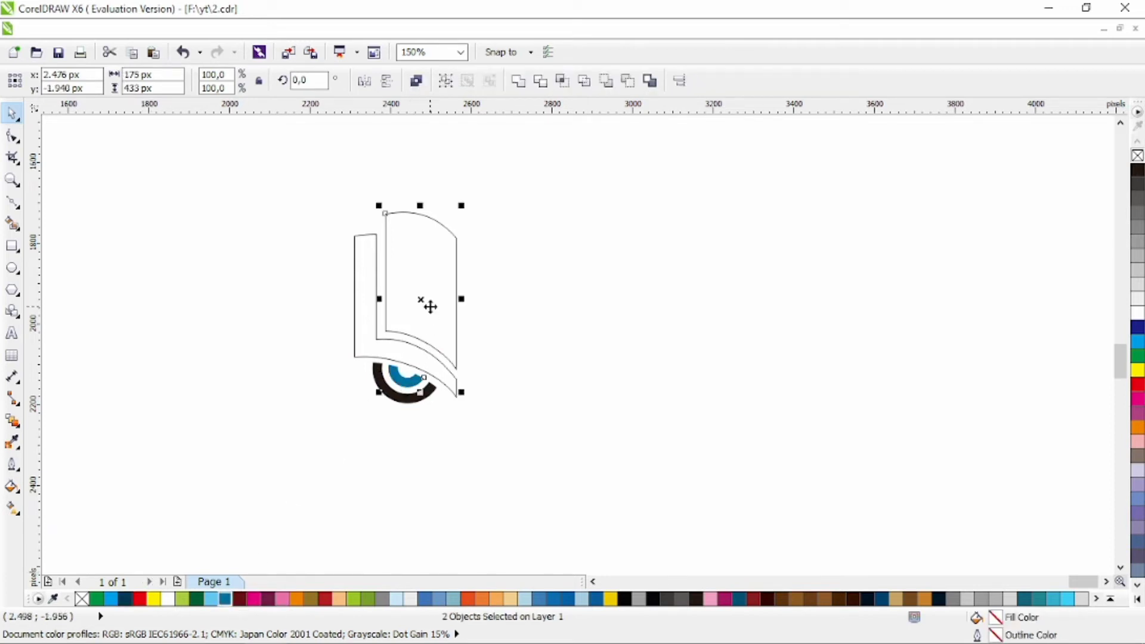
left_click(225, 599)
right_click(82, 599)
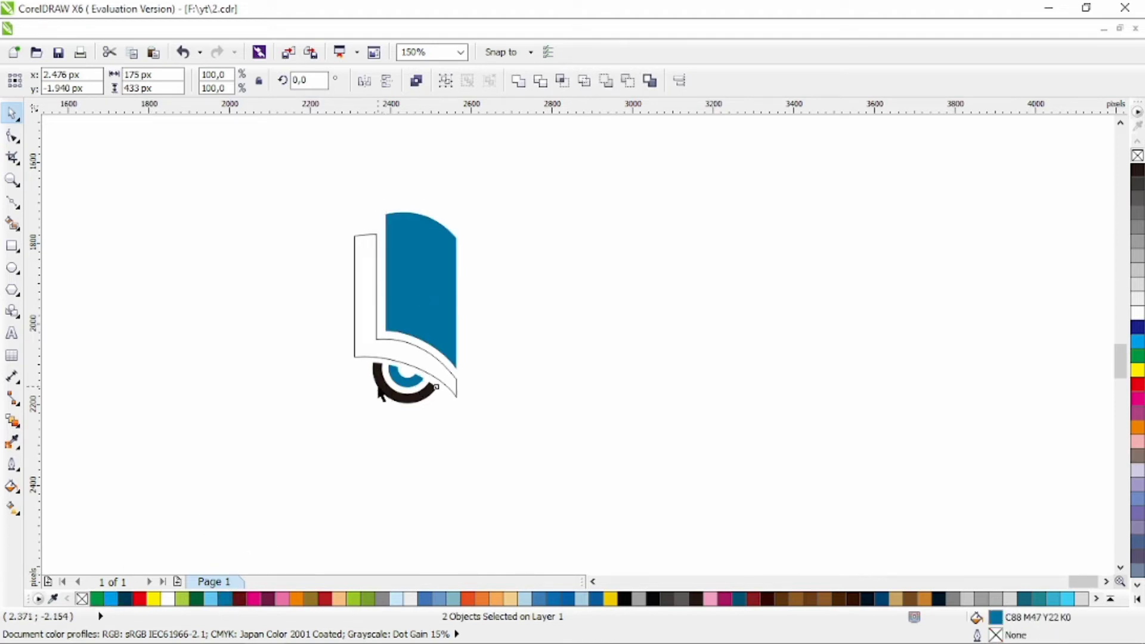
- Fill the outer ring piece and the L-shaped border with dark blue C100 M81 Y54 K20 and remove their outlines
left_click(370, 349)
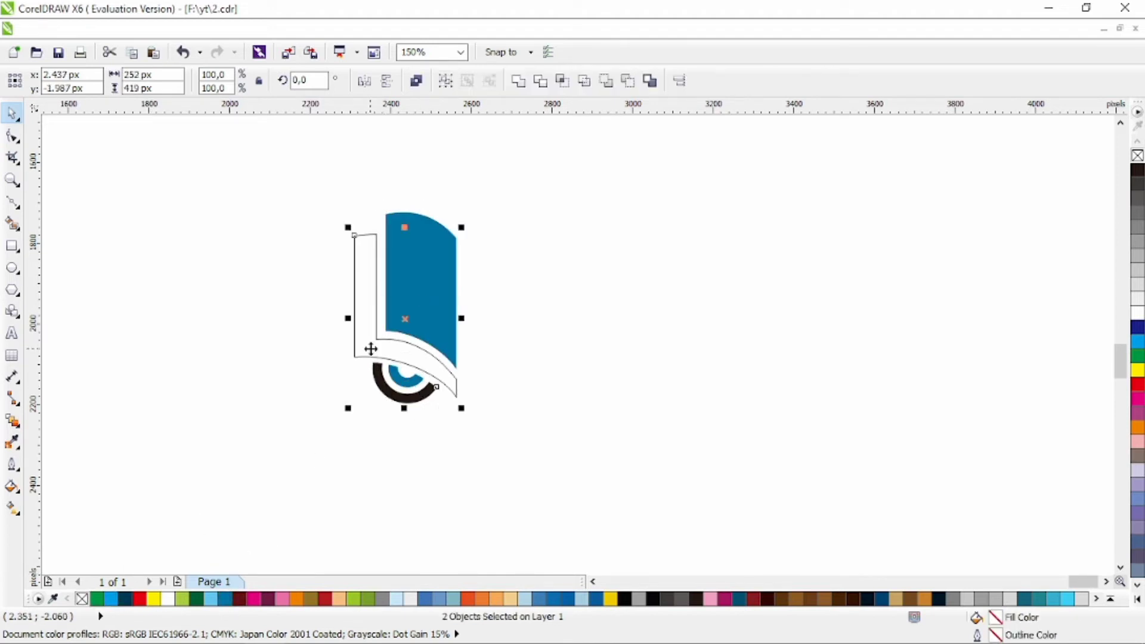
left_click(125, 599)
right_click(82, 599)
left_click(333, 411)
- Duplicate the coloured half, mirror the copy horizontally and place it beside the original with a narrow gap at the spine
left_click_drag(317, 410, 583, 147)
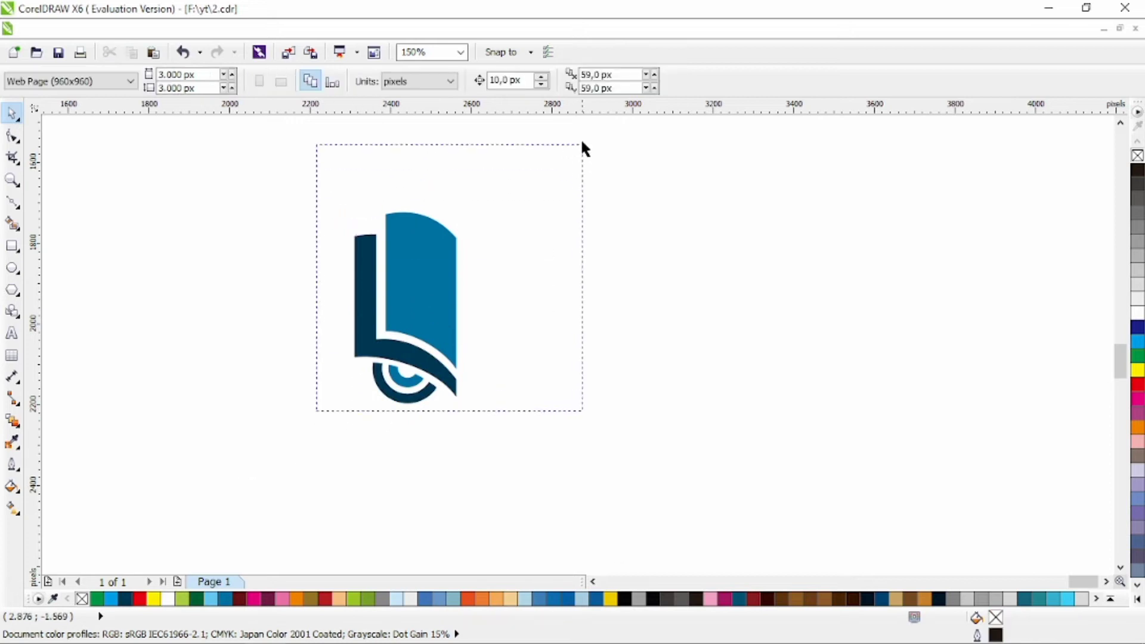
left_click_drag(455, 254, 568, 255)
left_click(365, 80)
left_click_drag(556, 265, 507, 265)
left_click(682, 259)
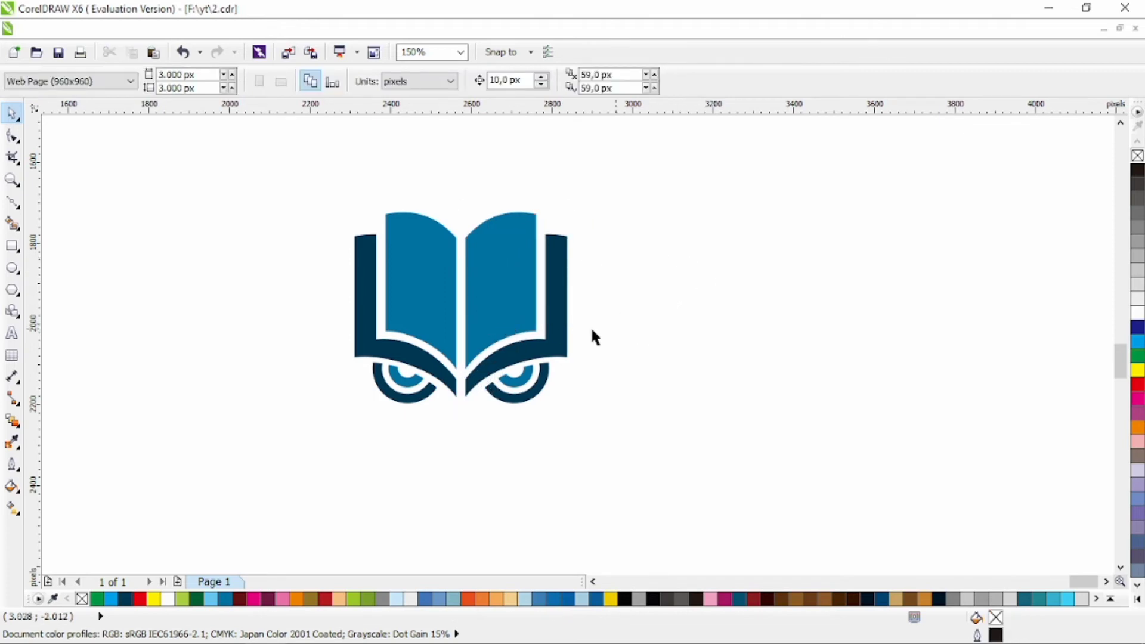
left_click_drag(629, 189, 450, 447)
left_click(496, 277)
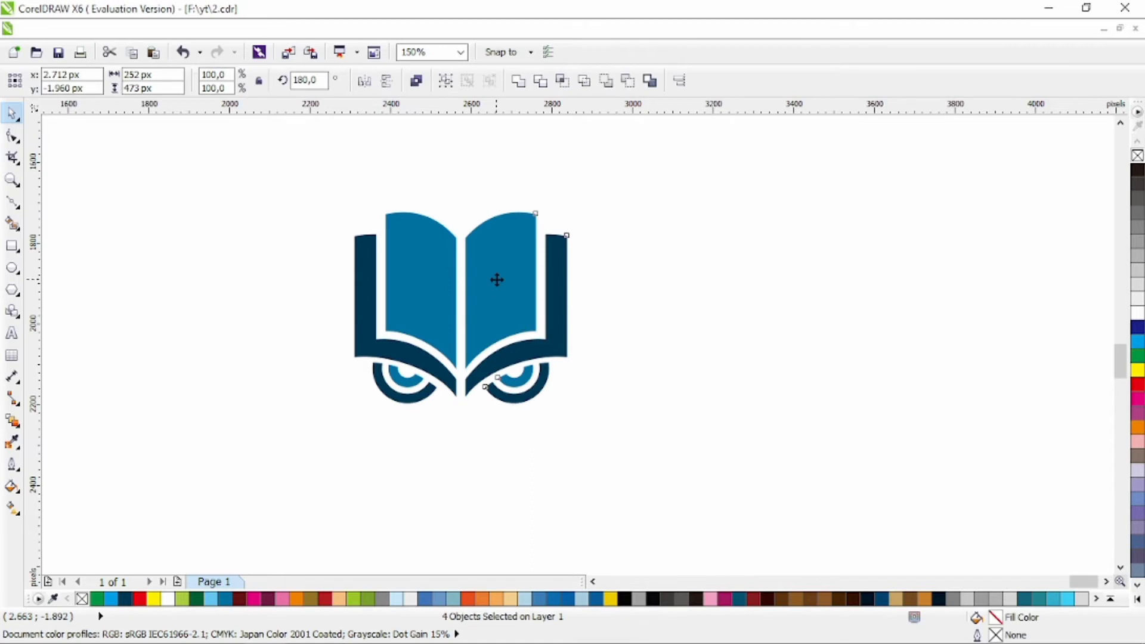
left_click(677, 279)
scroll(537, 282, "down", 2)
scroll(537, 281, "up", 2)
scroll(533, 317, "down", 2)
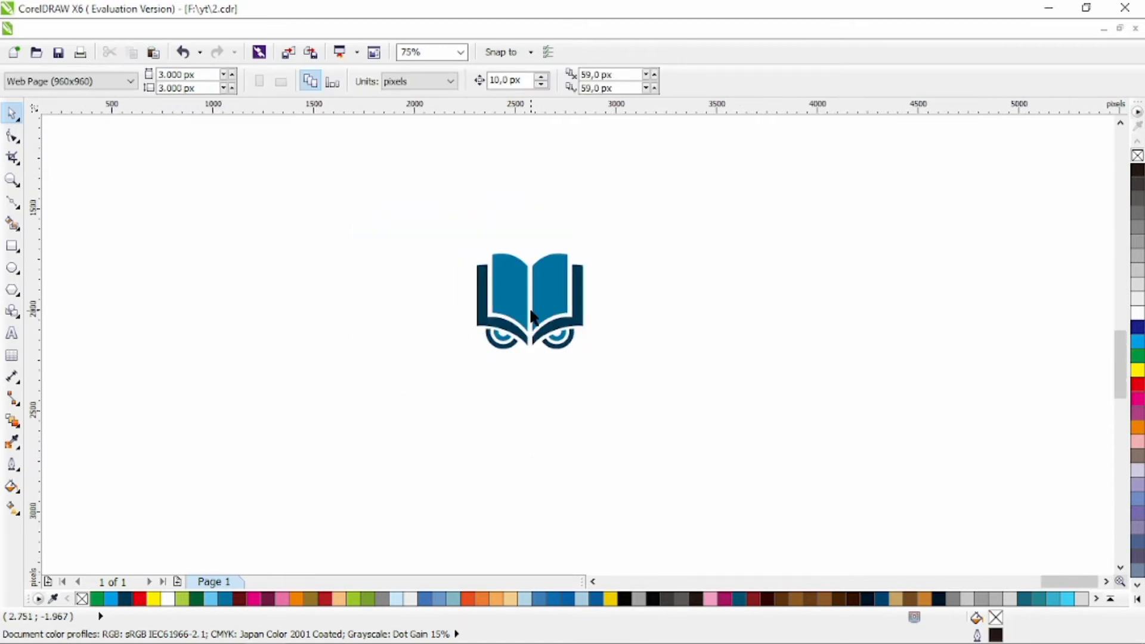
scroll(541, 338, "up", 2)
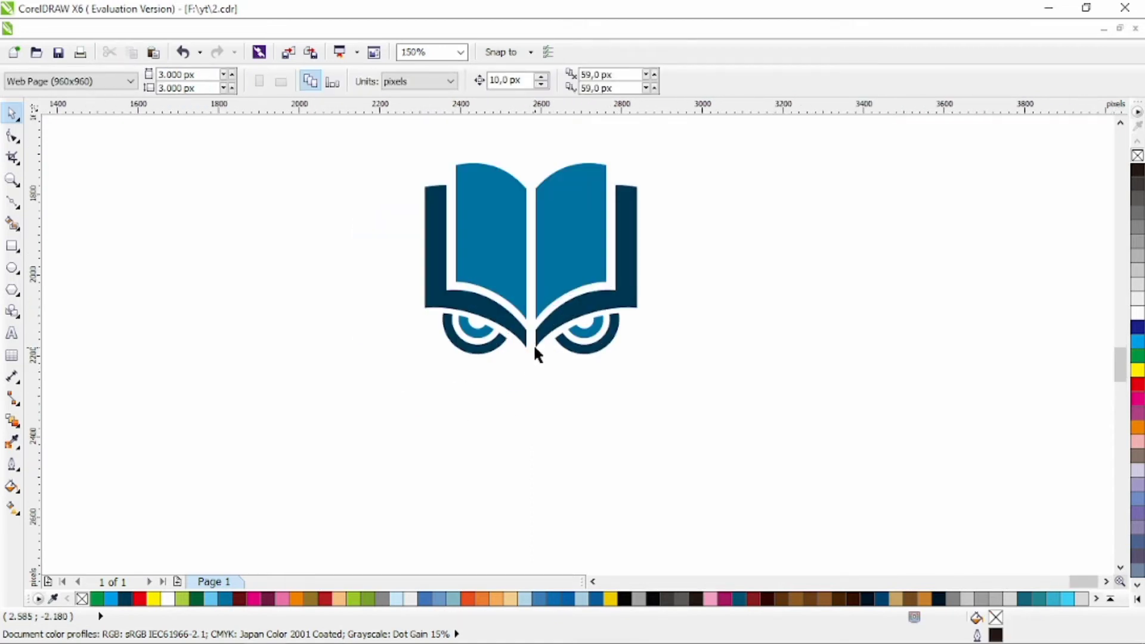
- Extend the lower inner corners of both dark borders downward and bend their lower edges into a pointed beak between the eyes
left_click(12, 137)
scroll(502, 331, "up", 2)
left_click(584, 343)
left_click_drag(525, 387, 570, 421)
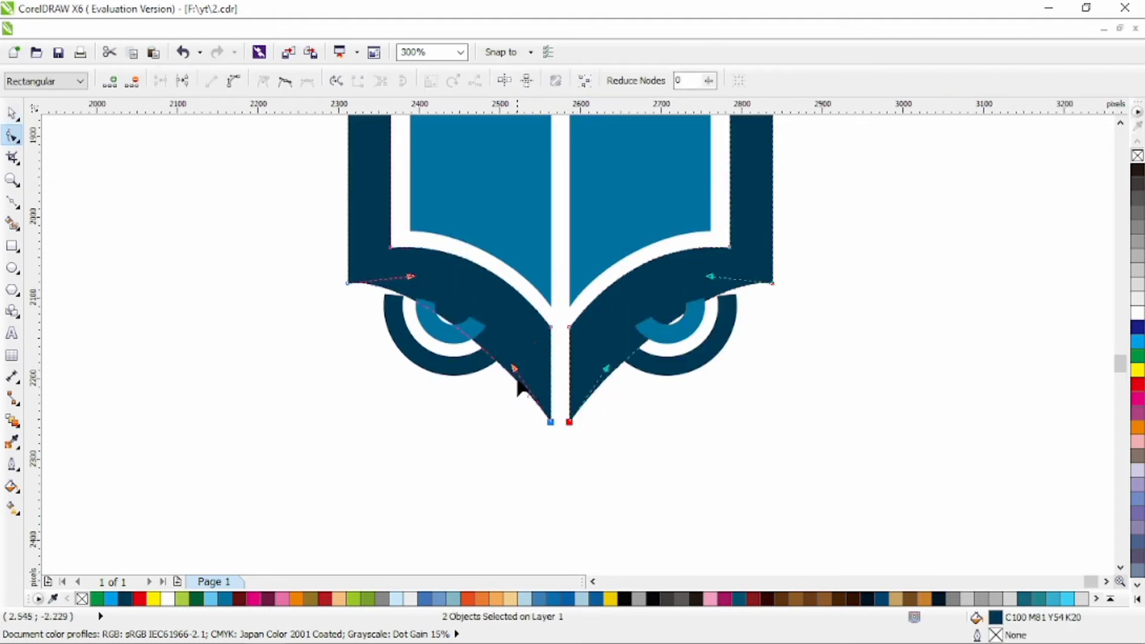
left_click_drag(516, 369, 516, 291)
key("space")
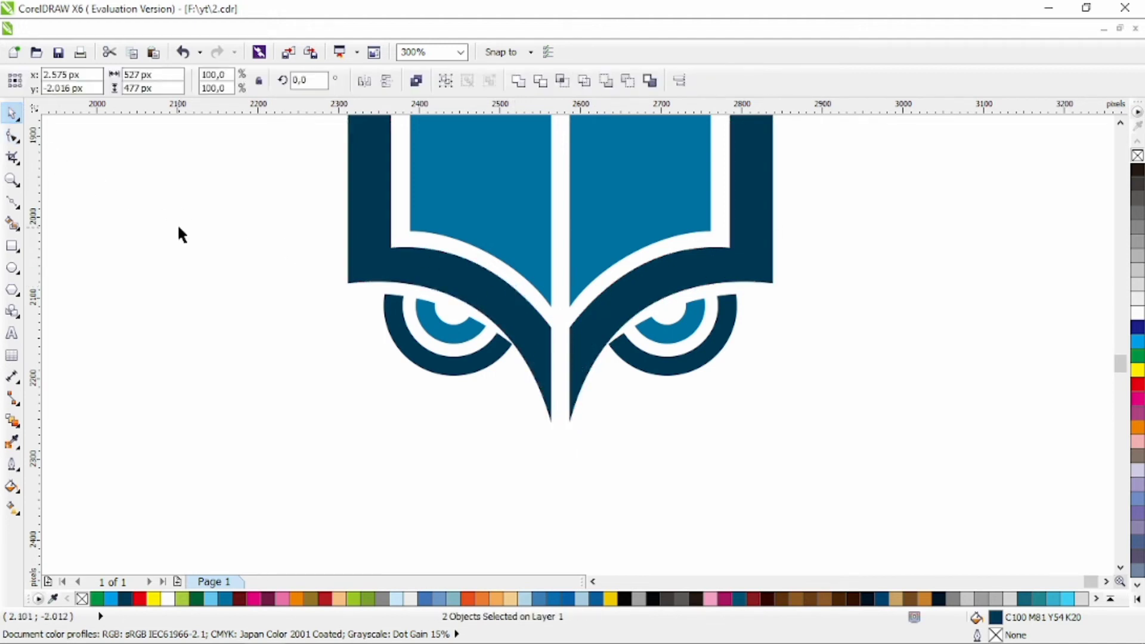
left_click(740, 384)
key("F3")
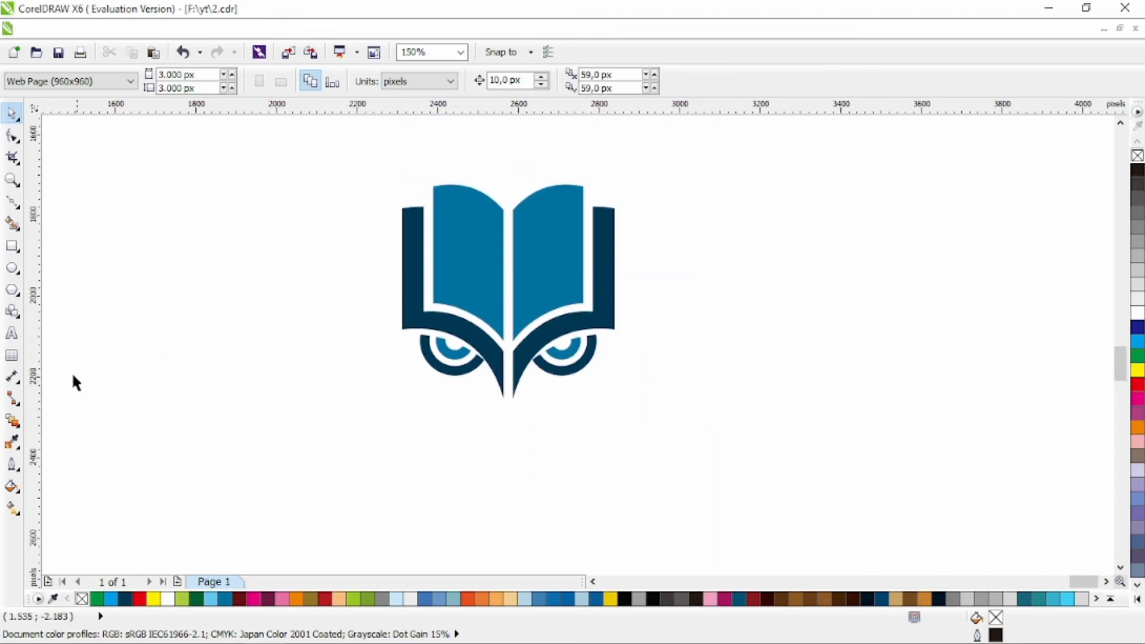
- Add the artistic text OWLBOOK below the owl-book symbol
left_click(12, 334)
left_click(386, 451)
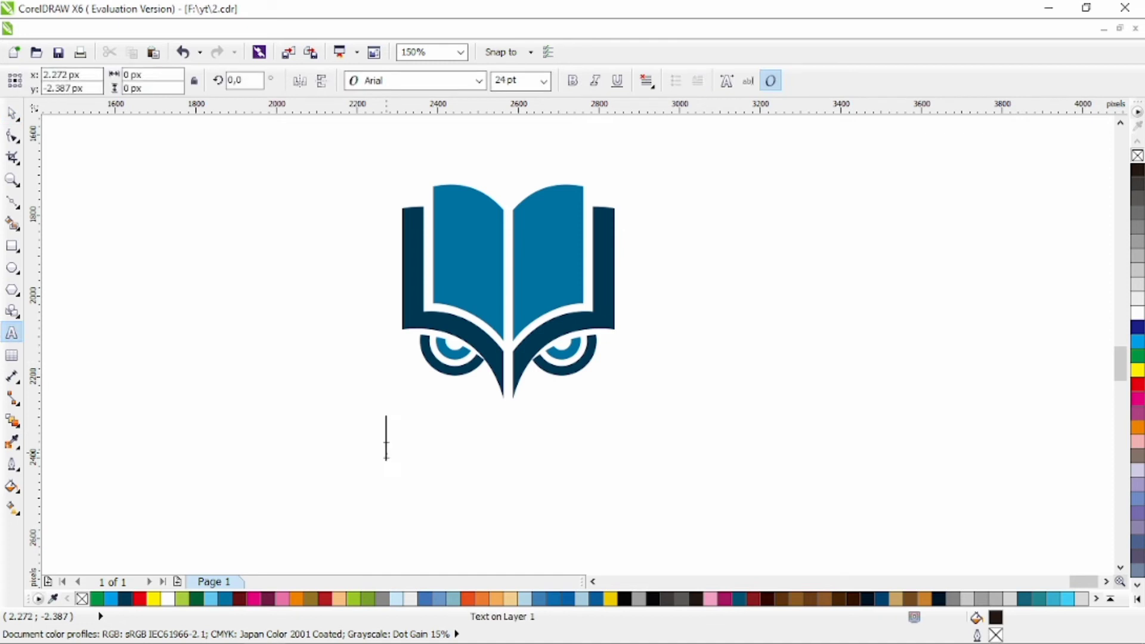
type("OWLB")
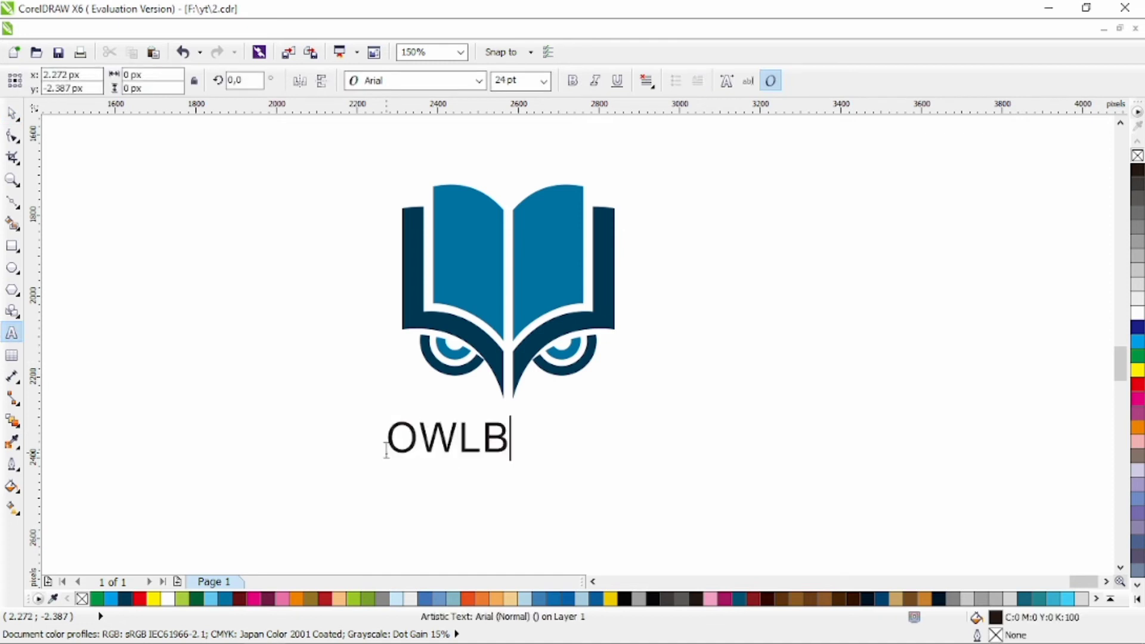
type("OOK")
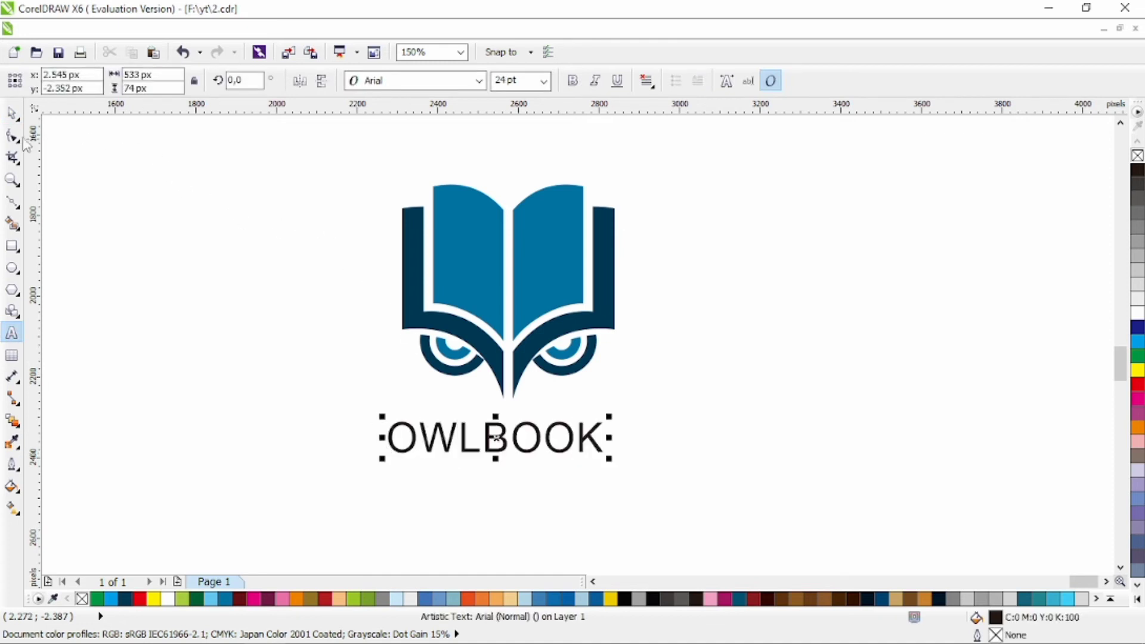
left_click(12, 114)
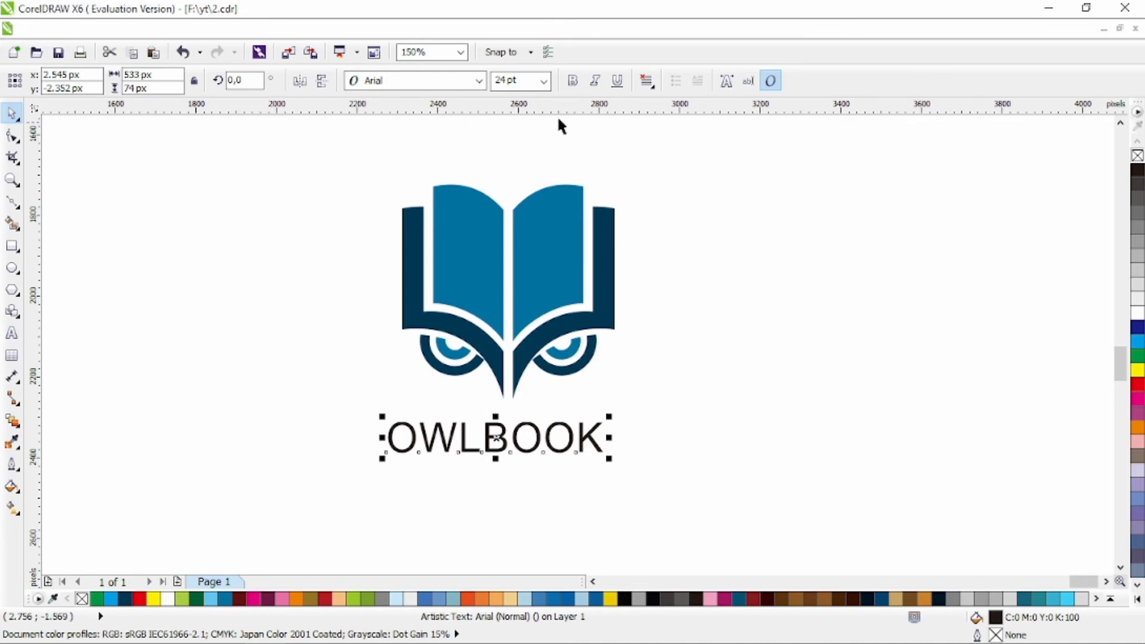
- Set the font of the OWLBOOK text to Calibri Light
left_click(479, 80)
mouse_move(476, 117)
left_click(482, 132)
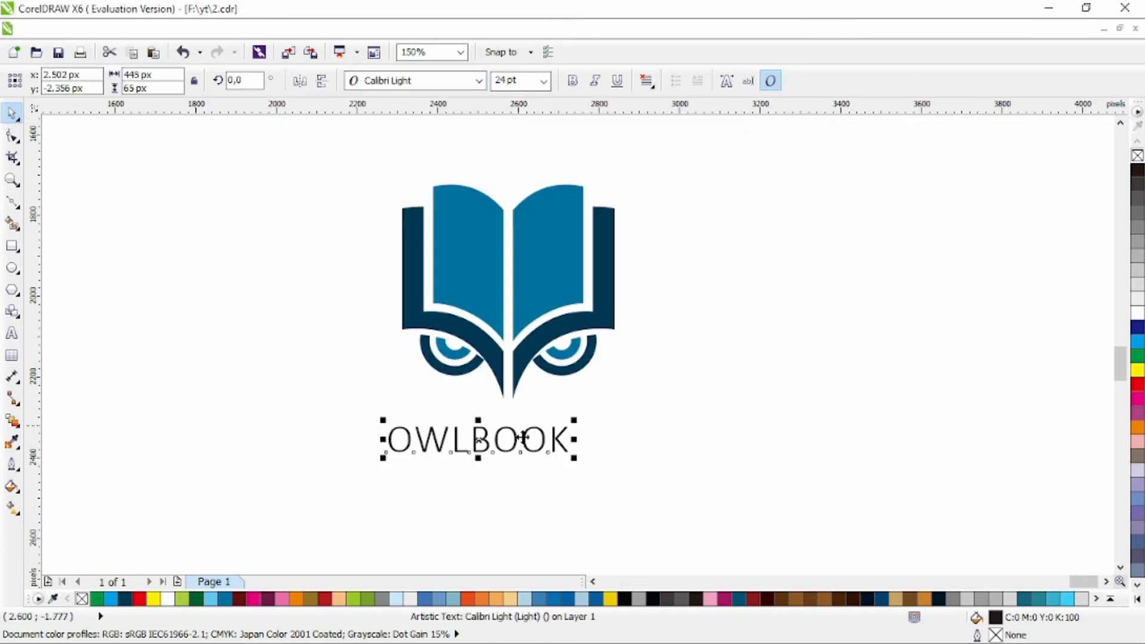
- Format the letters OWL in the OWLBOOK text as Calibri bold
double_click(470, 441)
left_click_drag(469, 441, 379, 440)
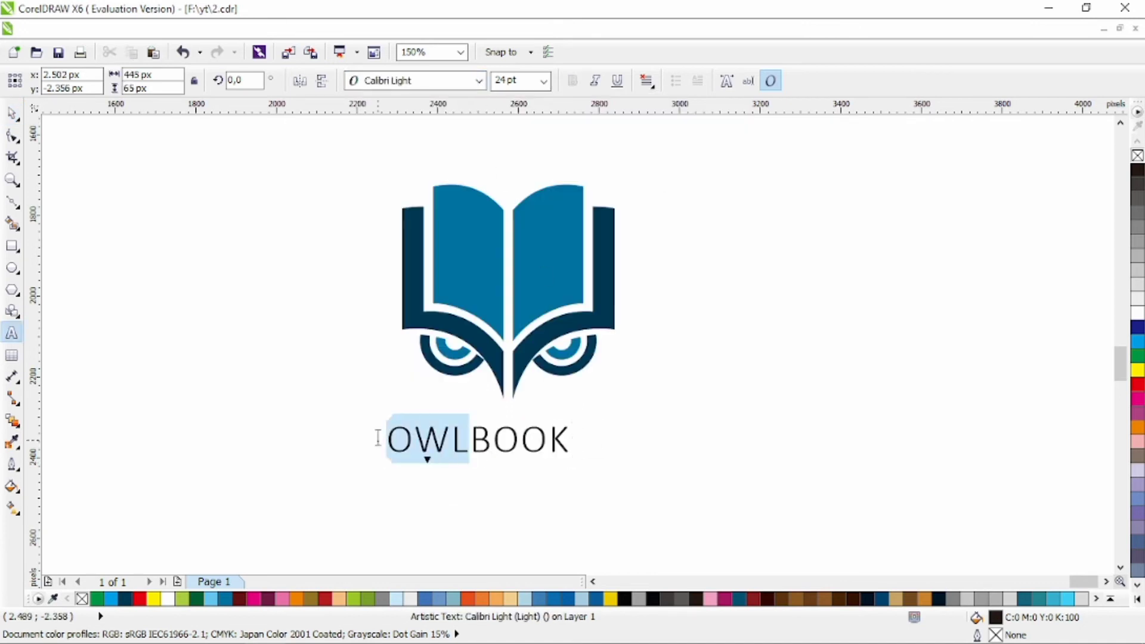
left_click(479, 80)
left_click(457, 133)
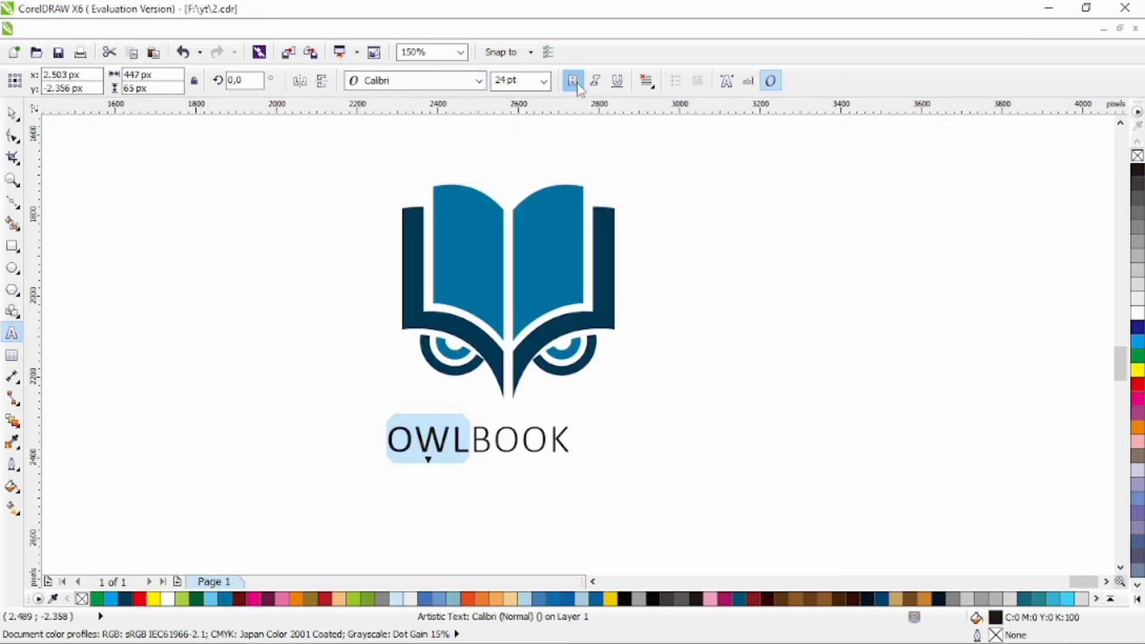
key("ctrl+b")
left_click(12, 112)
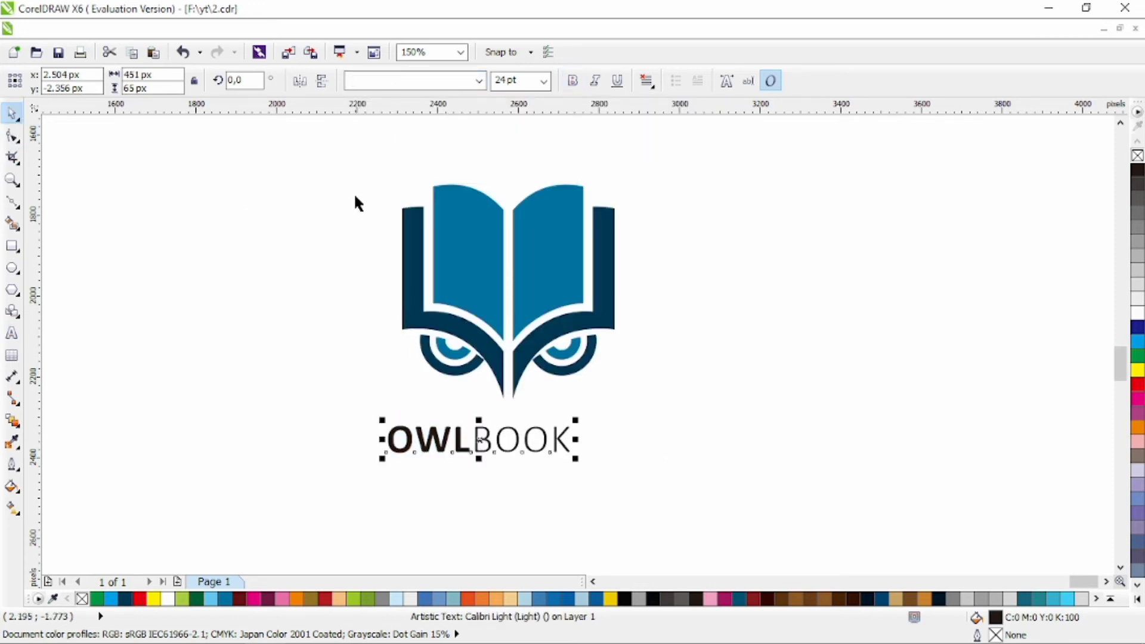
- Duplicate the OWLBOOK text directly beneath itself and replace the copy's wording with LOGO DESIGN
left_click_drag(460, 452, 475, 494)
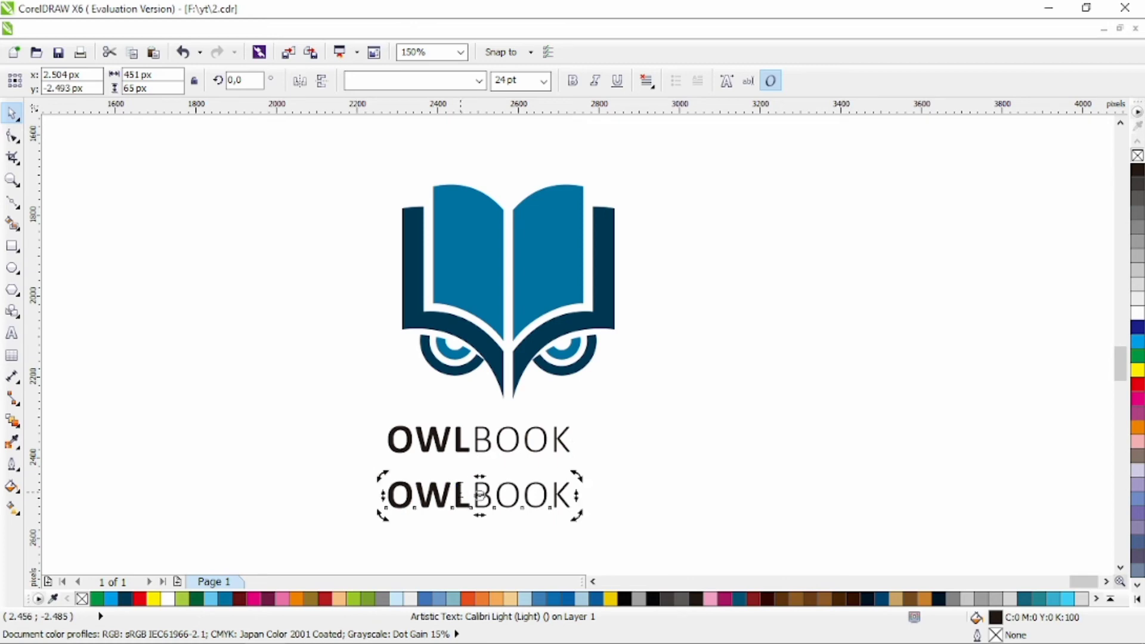
double_click(463, 495)
type("LOGO DESIGN")
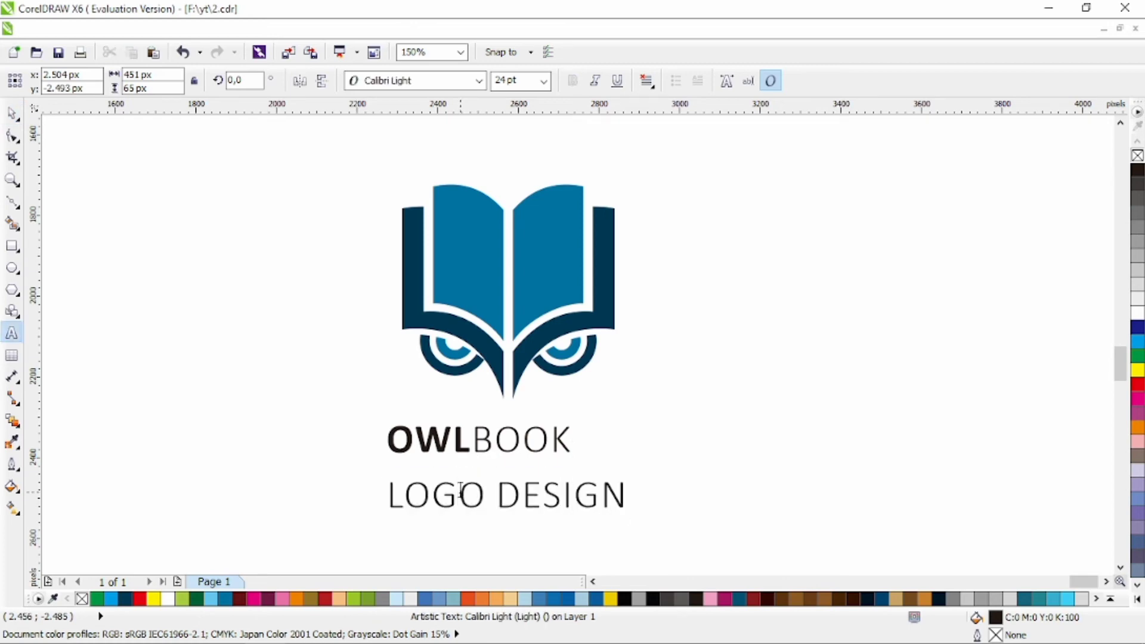
- Format the whole LOGO DESIGN text as Calibri bold
left_click(12, 112)
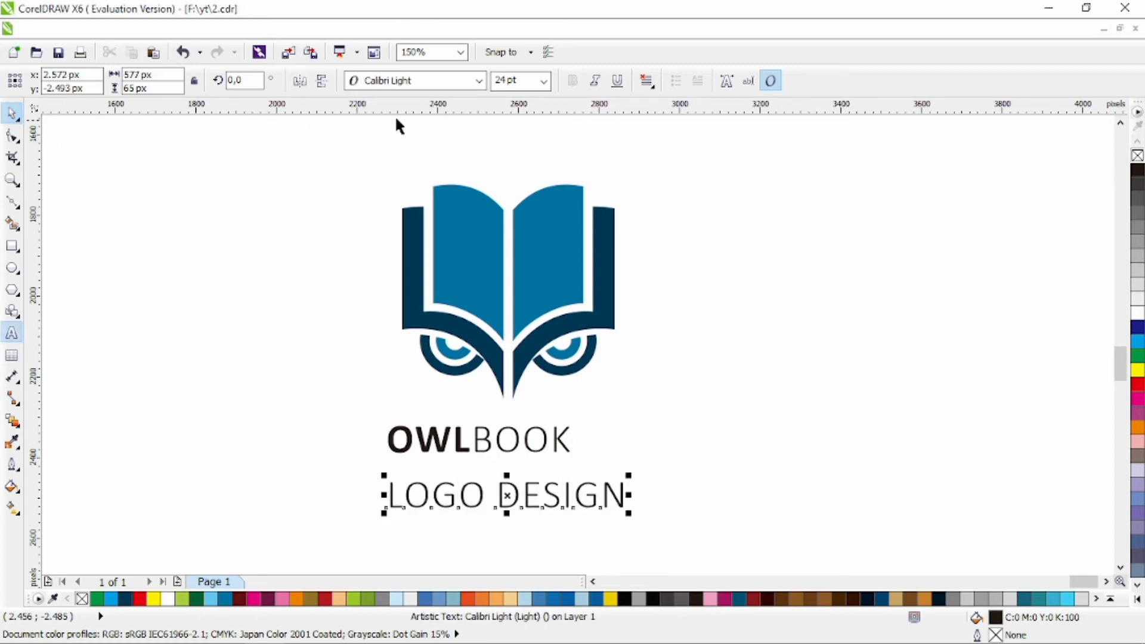
left_click(478, 81)
left_click(474, 117)
left_click(573, 81)
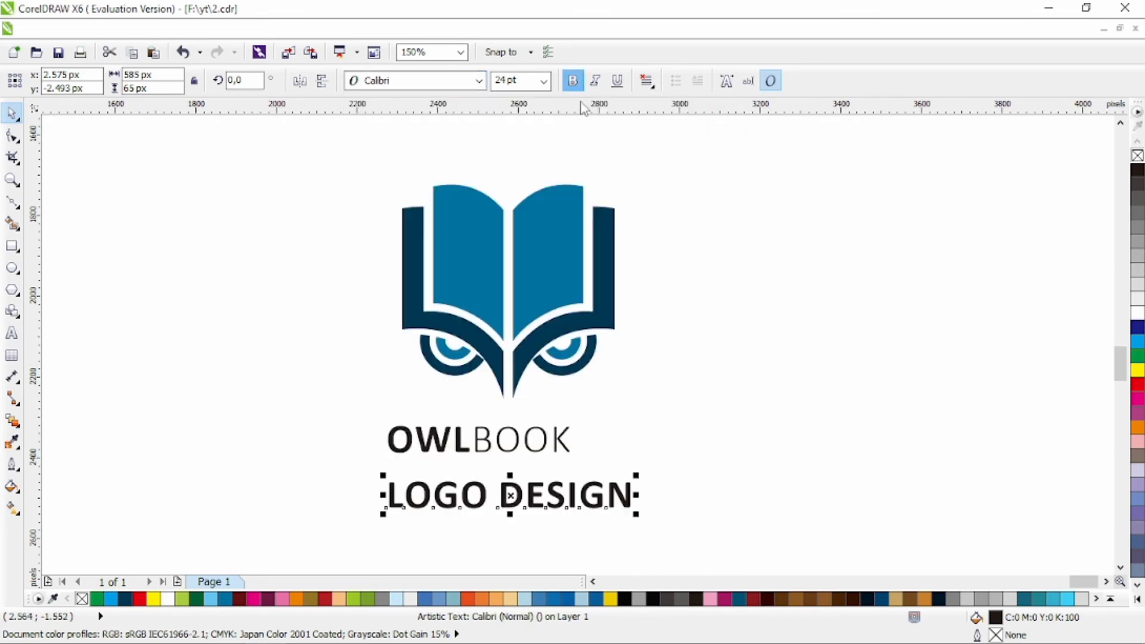
- Scale LOGO DESIGN down to a small tagline and widen the letter spacing of both the tagline and OWLBOOK
left_click_drag(639, 515, 543, 495)
key("F10")
left_click(494, 448)
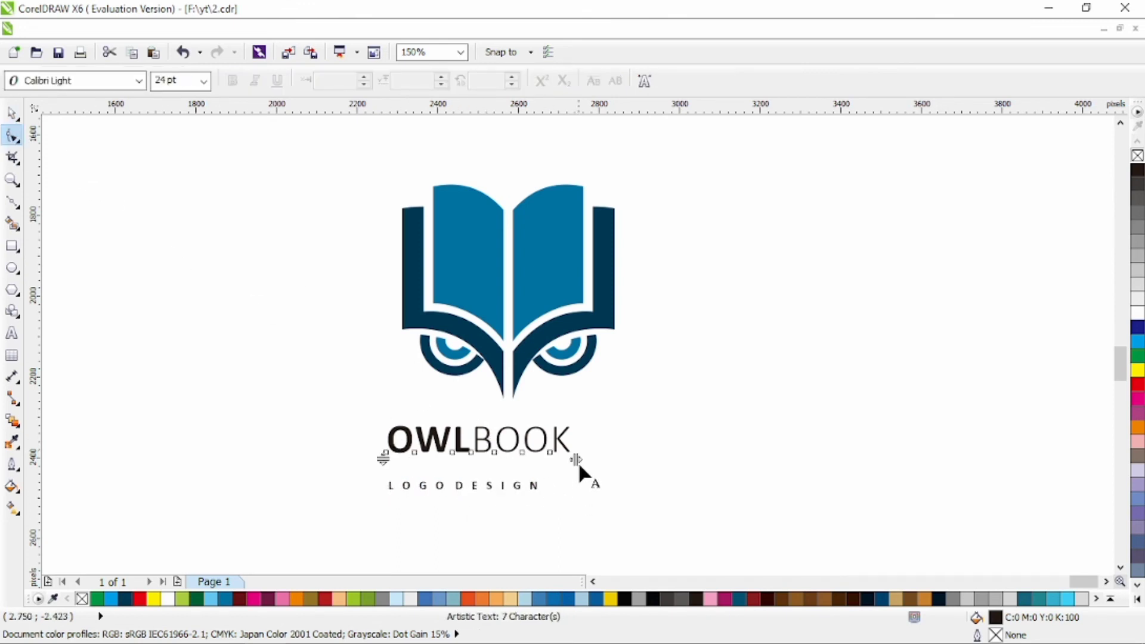
left_click_drag(578, 461, 594, 458)
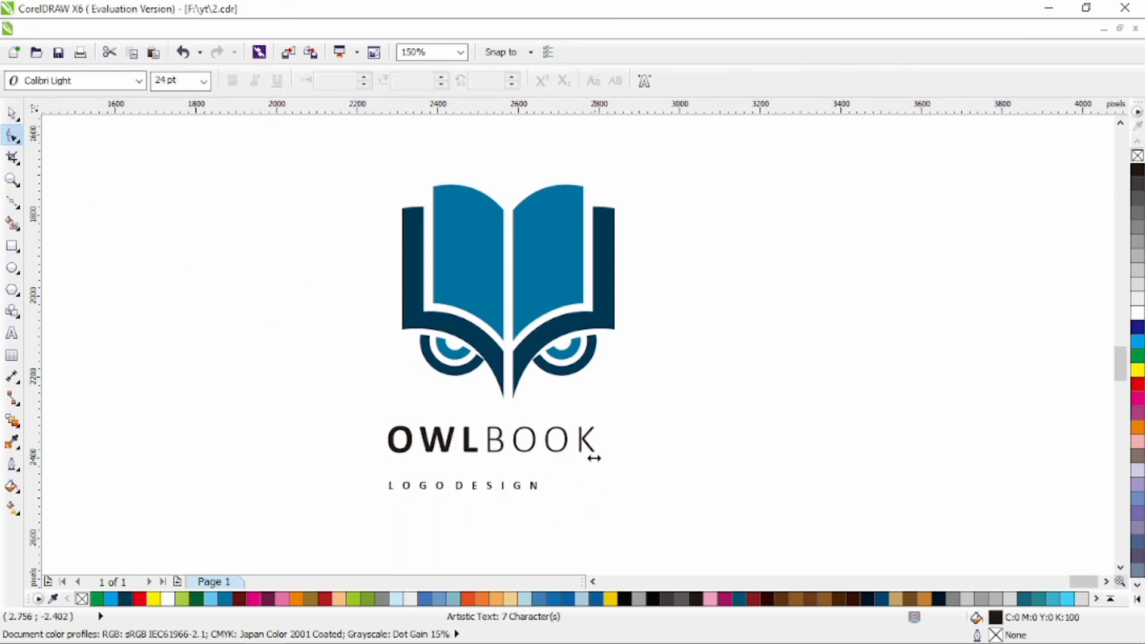
- Group the eight objects that make up the owl-book symbol
left_click(12, 112)
left_click_drag(308, 146, 676, 404)
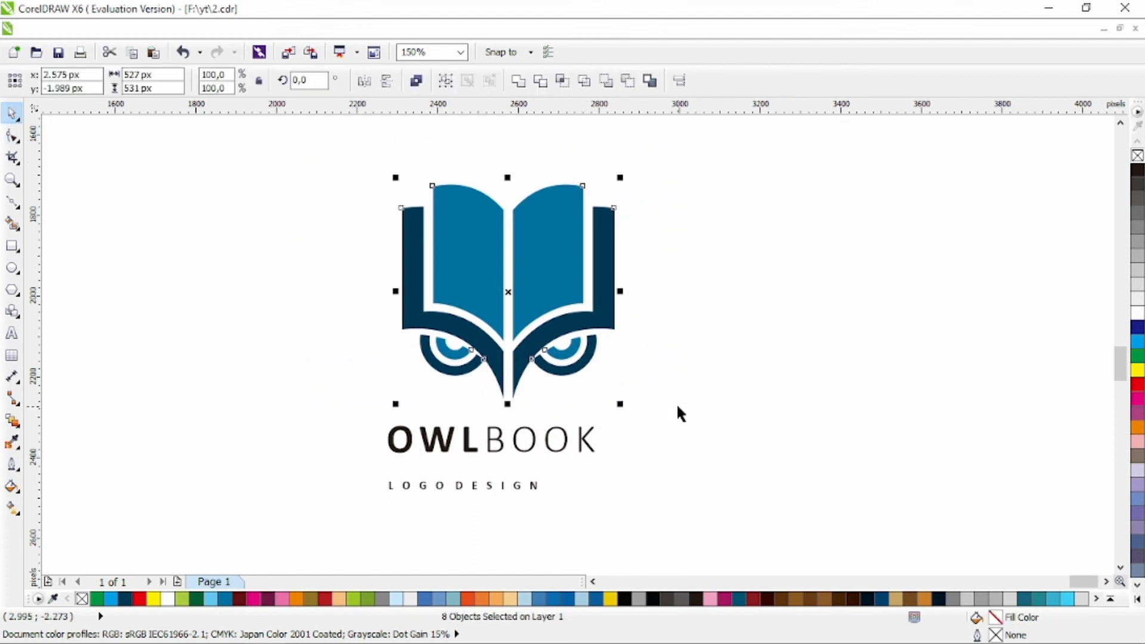
key("ctrl+g")
- Centre the symbol, OWLBOOK and LOGO DESIGN on a common vertical axis and move LOGO DESIGN up closer to OWLBOOK
left_click_drag(312, 132, 749, 508)
left_click(734, 445)
left_click(563, 486)
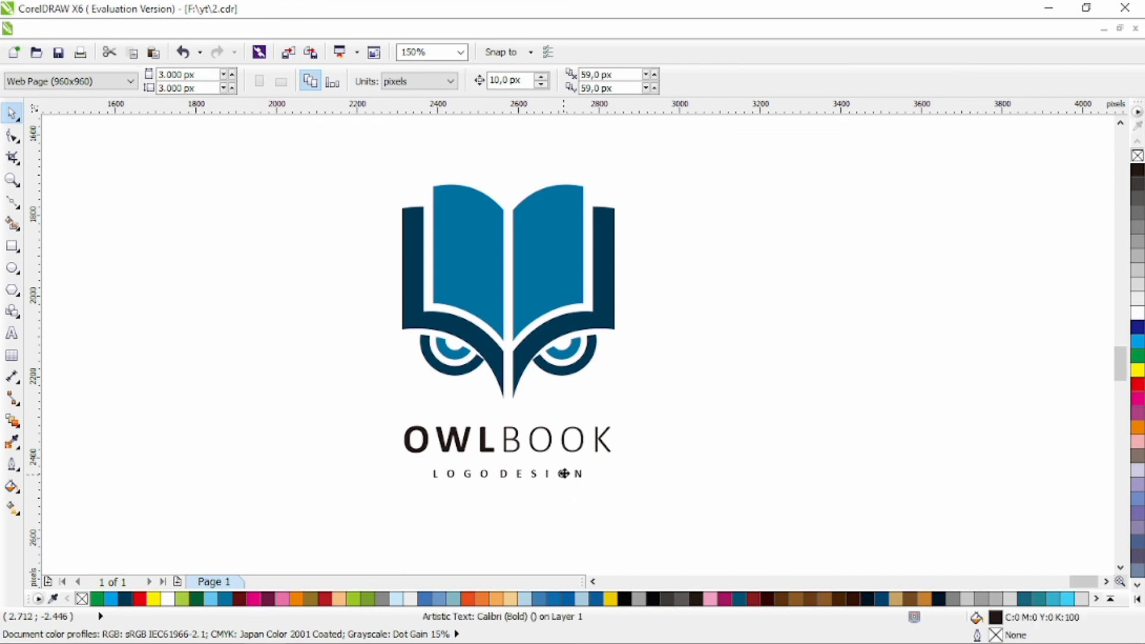
left_click_drag(563, 486, 565, 468)
- Fill both the OWLBOOK and LOGO DESIGN texts with the symbol's dark blue
left_click_drag(387, 408, 388, 408)
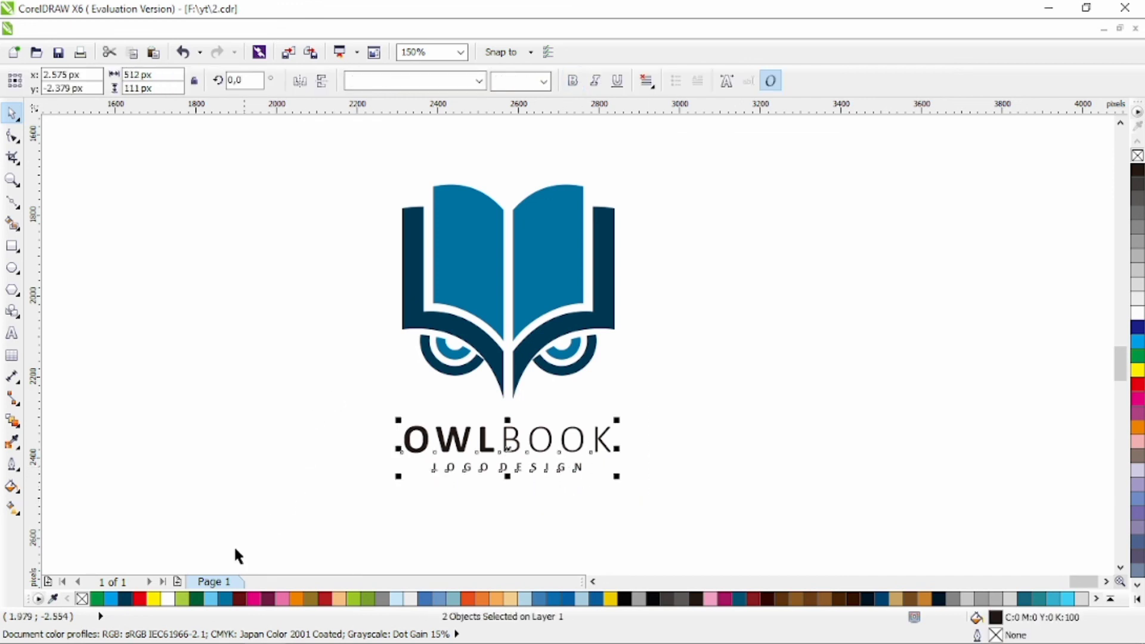
left_click(124, 599)
left_click(761, 403)
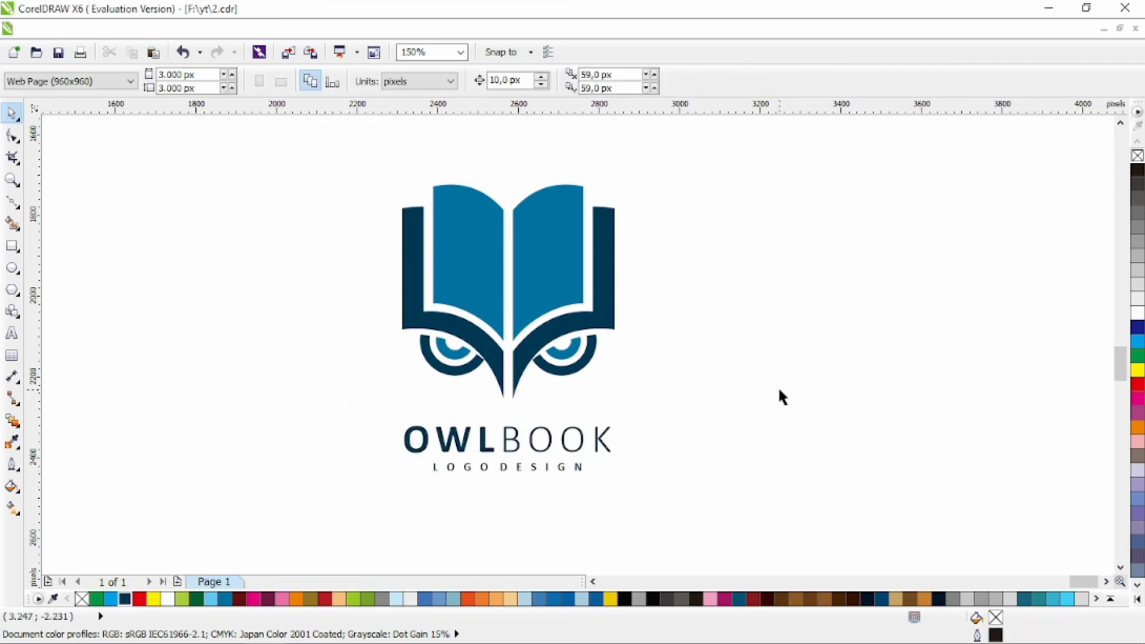